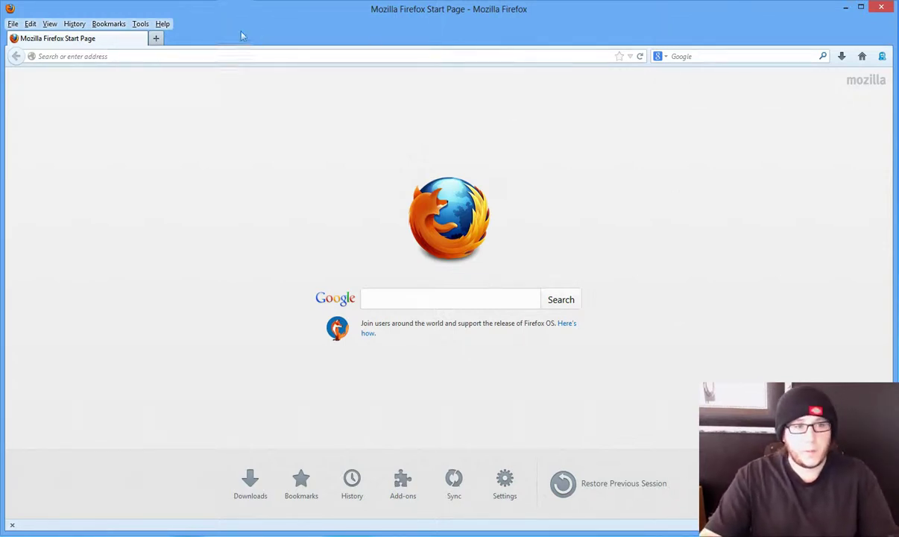
Open the Tamper Data add-on window, bring it fully into view over the start page and widen it to show all columns
click(140, 23)
click(164, 146)
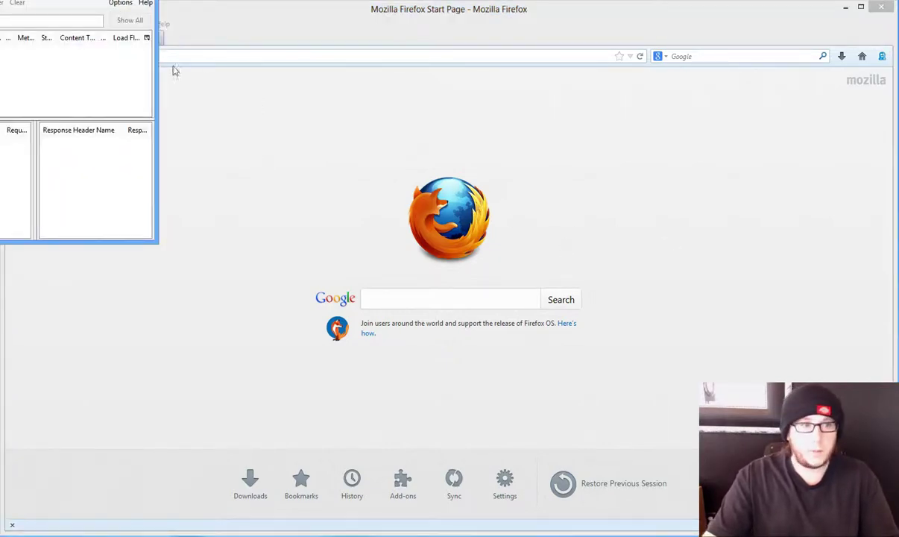
drag(81, 2, 421, 122)
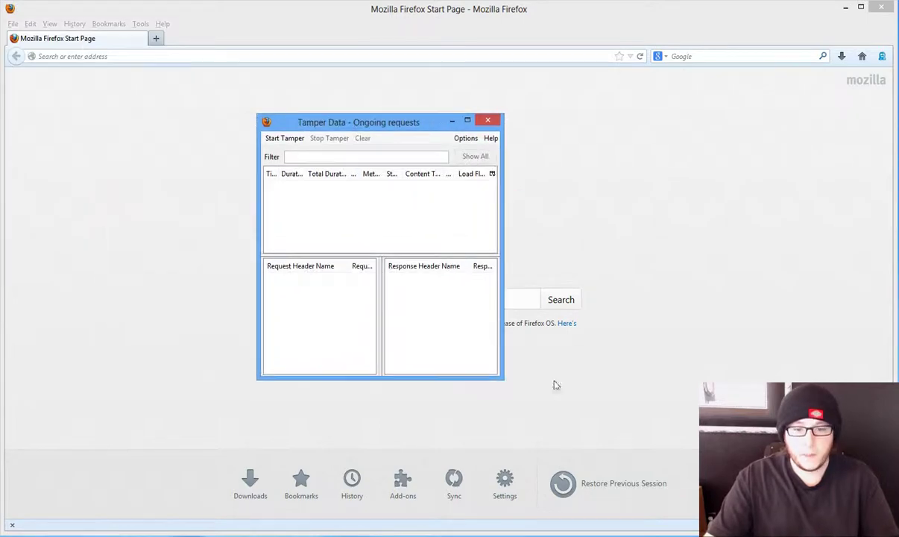
drag(503, 380, 753, 371)
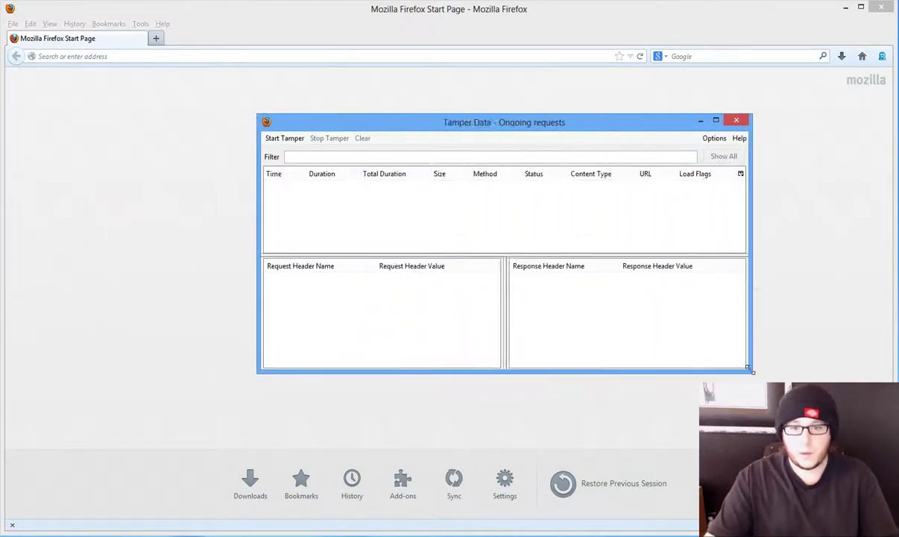
drag(548, 129, 486, 277)
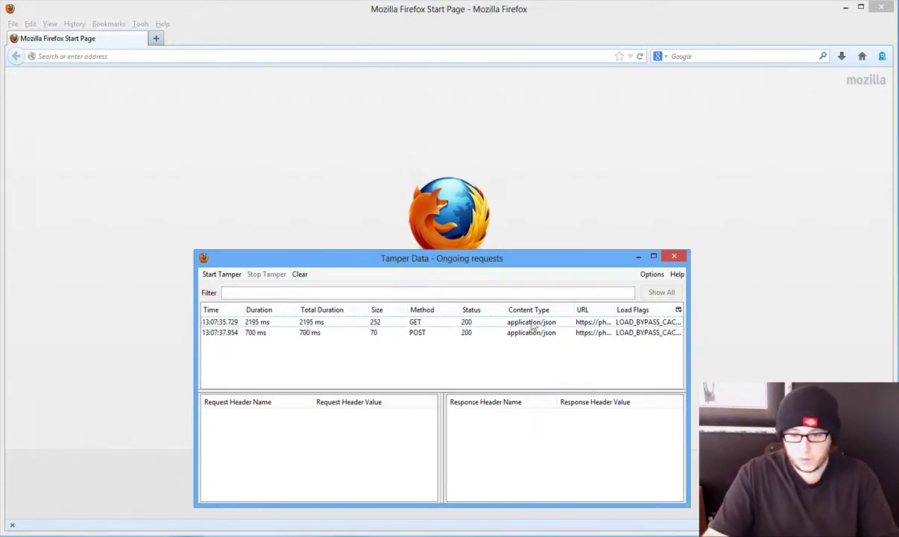
Clear the captured requests and enable "Tamper with Images etc." in the Tamper Data options
click(300, 274)
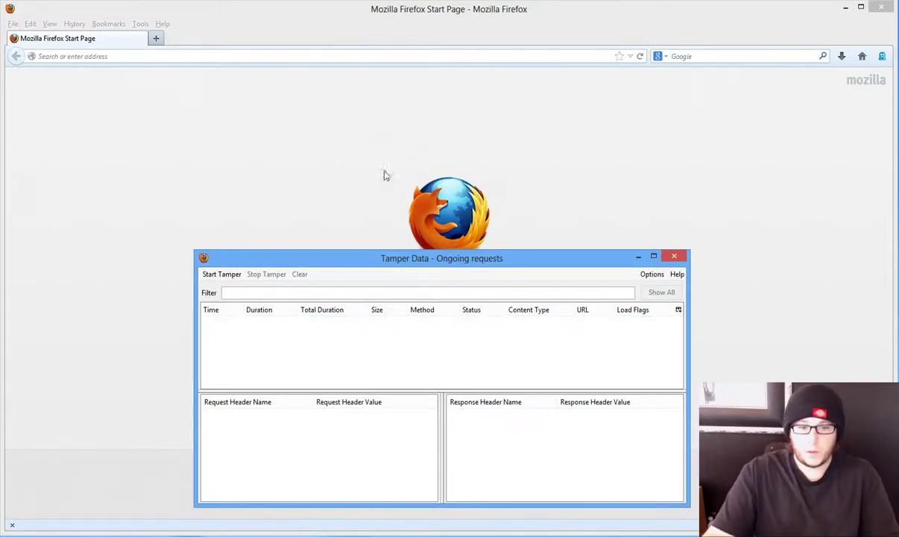
click(649, 274)
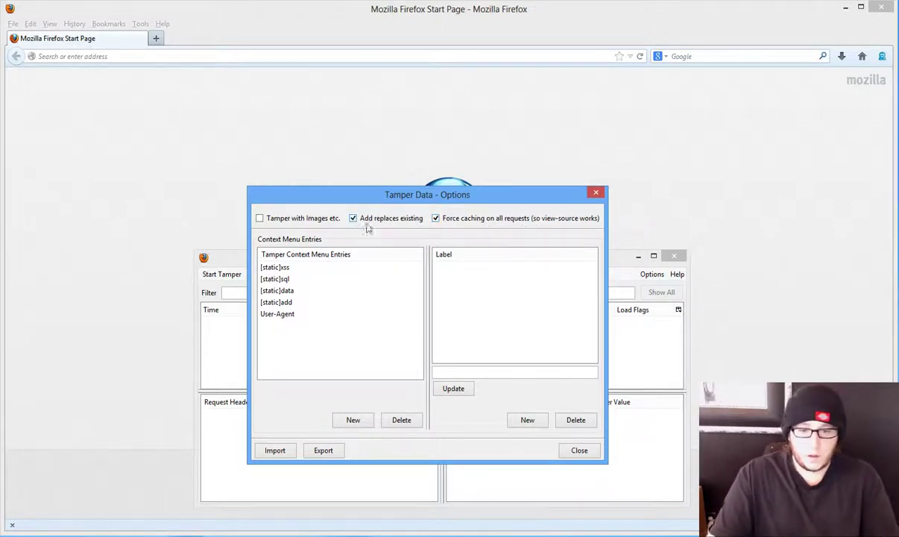
click(307, 217)
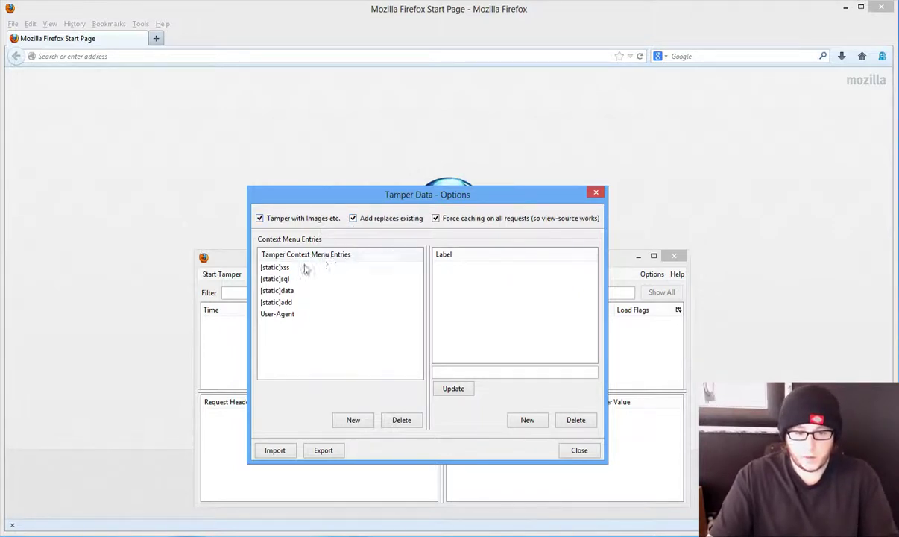
Examine the preset labels under the User-Agent context menu entry, including the string for Off By One 3.5a on Windows XP
click(304, 314)
drag(594, 283, 596, 312)
scroll(555, 328, up, 5)
scroll(548, 313, up, 5)
click(549, 313)
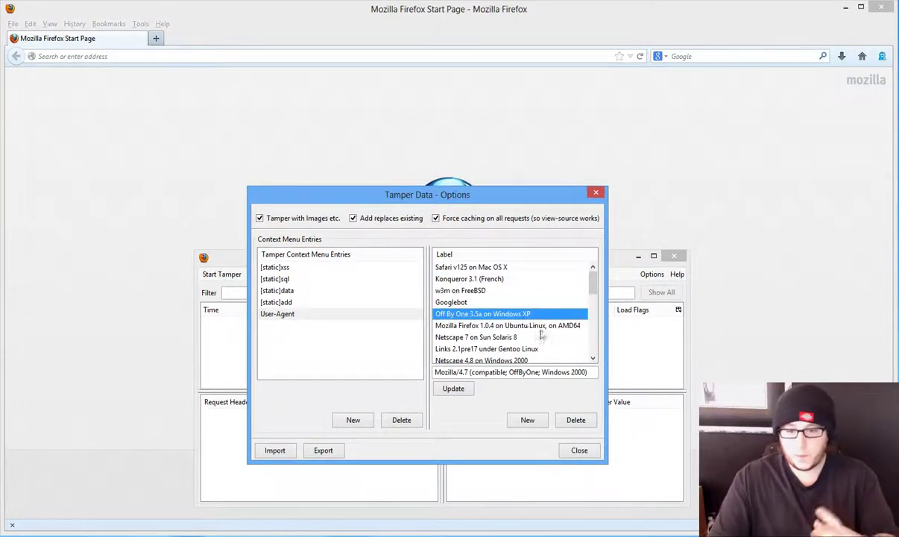
scroll(559, 328, down, 10)
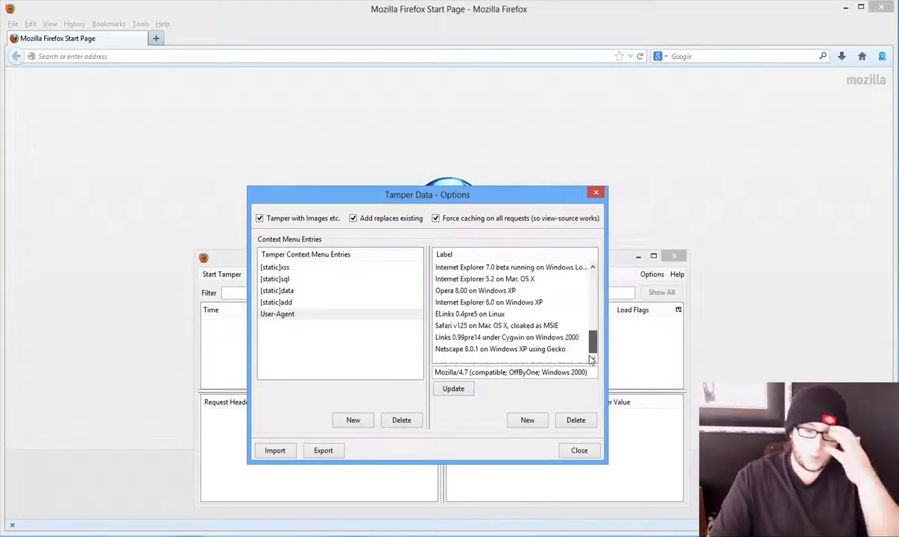
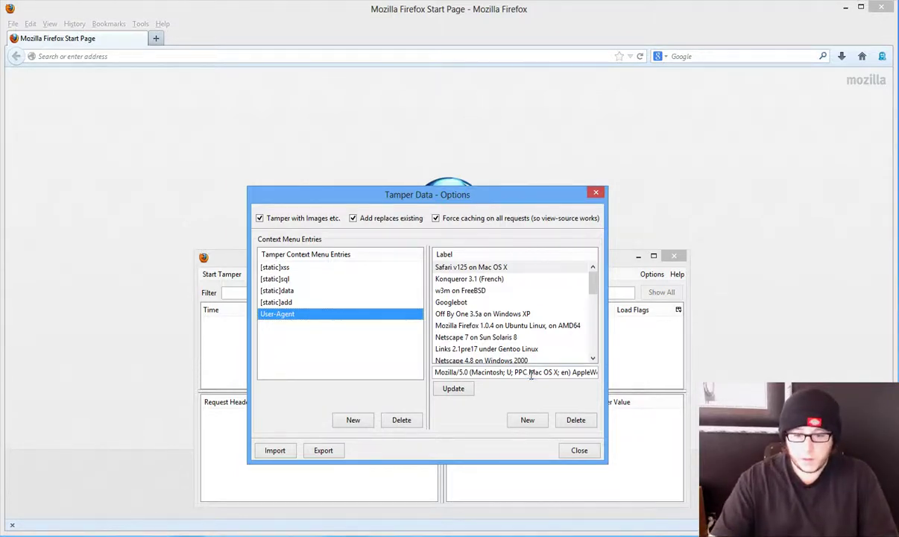
Update the User-Agent preset "ELinks 0.4pre5 on Linux" and close the Tamper Data options
click(483, 337)
click(536, 326)
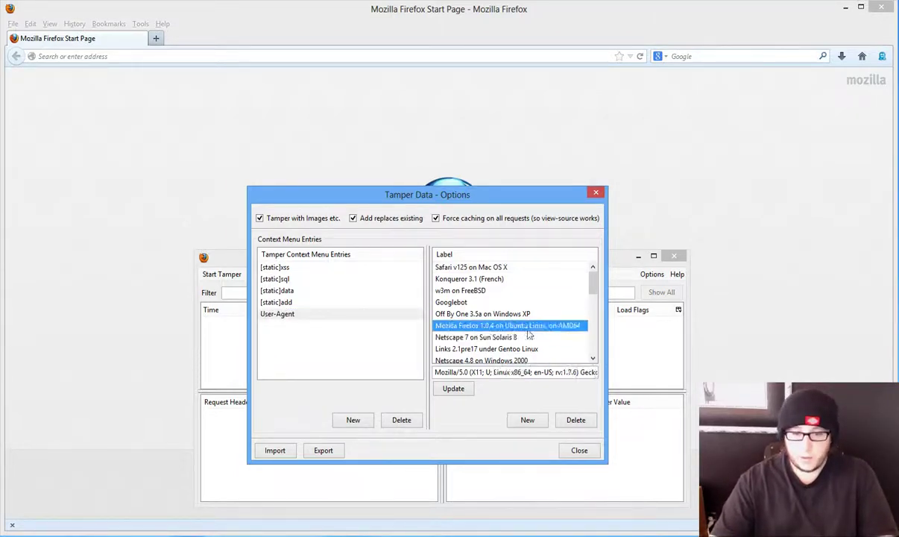
scroll(533, 337, down, 1)
scroll(532, 337, down, 3)
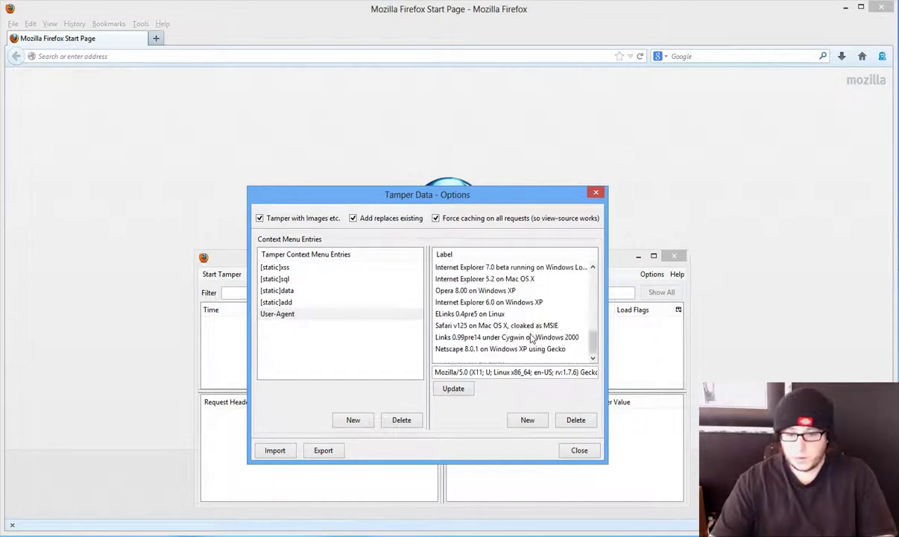
click(491, 348)
click(486, 313)
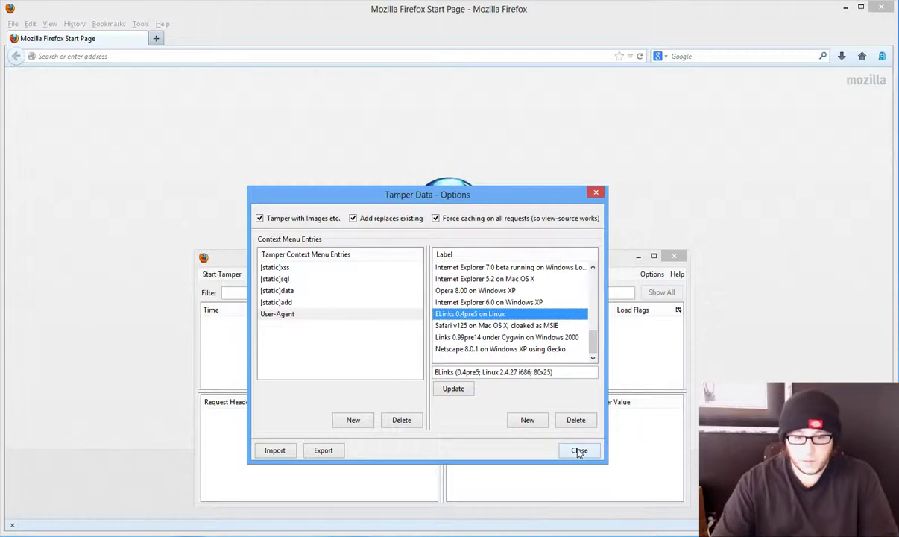
click(462, 391)
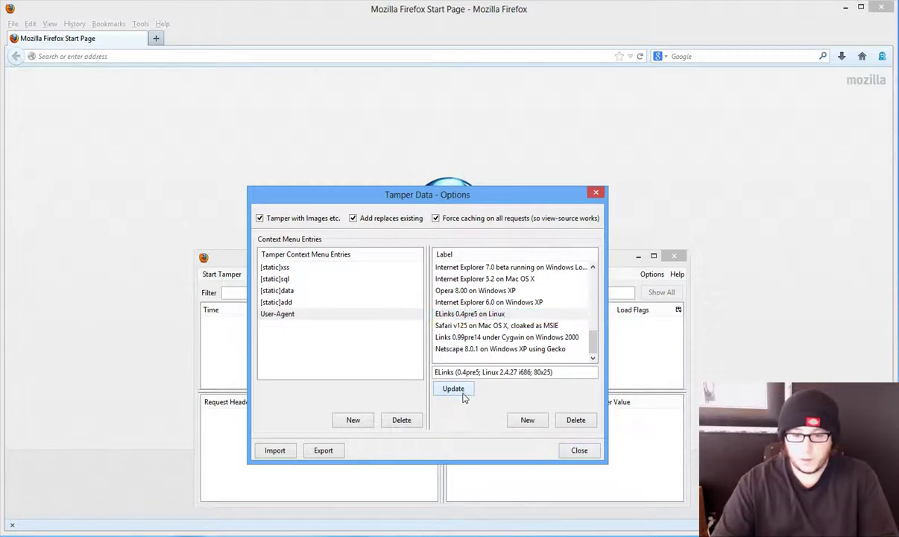
click(578, 450)
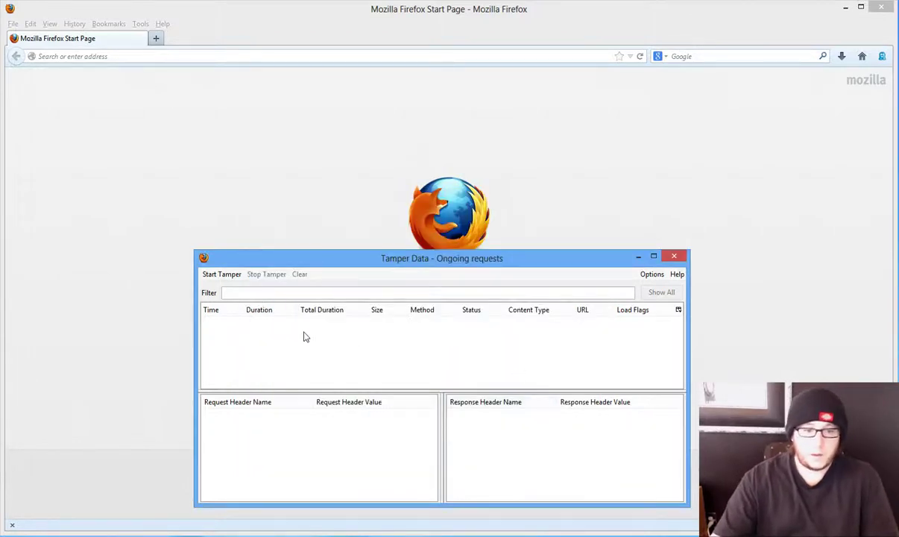
click(224, 275)
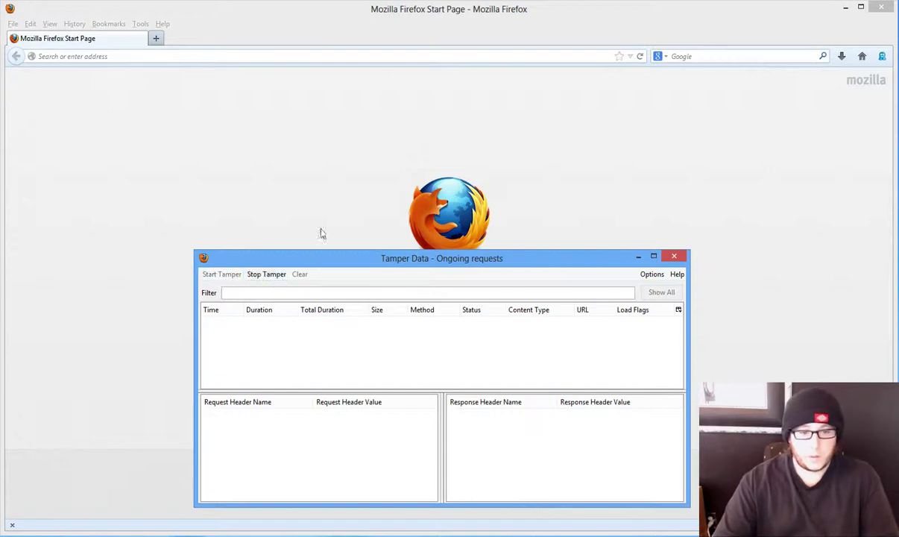
click(398, 54)
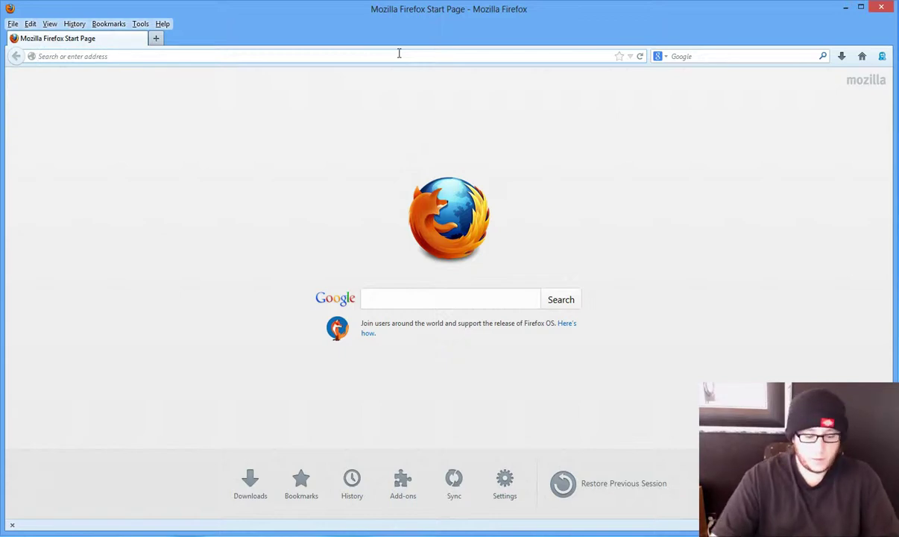
text(yahoo.com/)
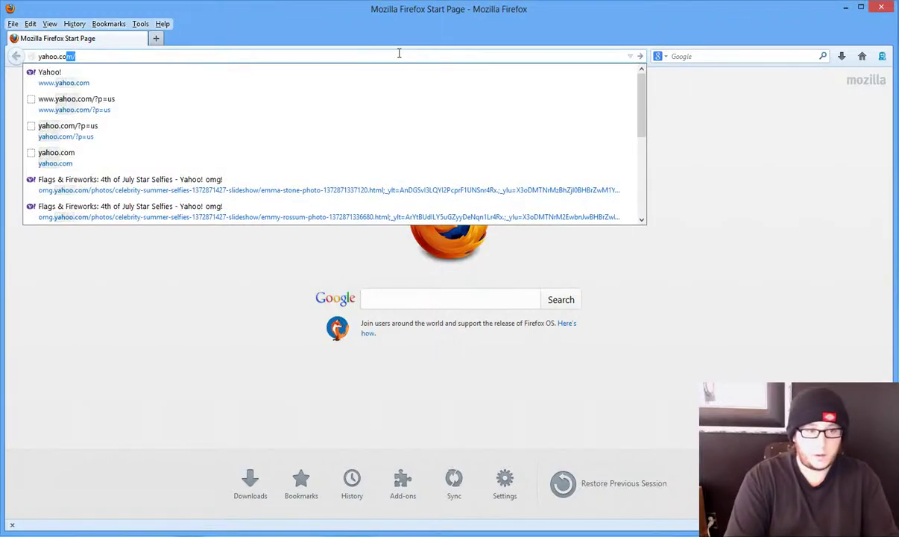
key(Return)
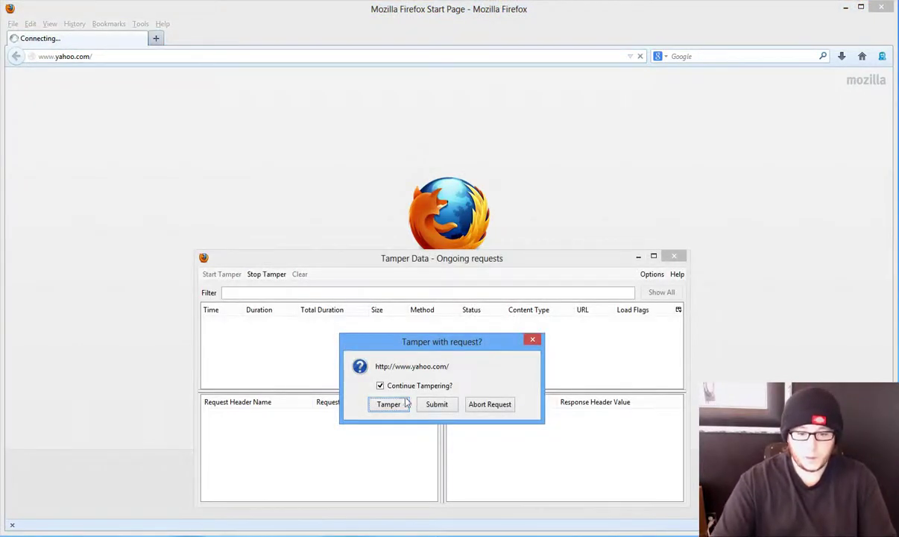
click(399, 410)
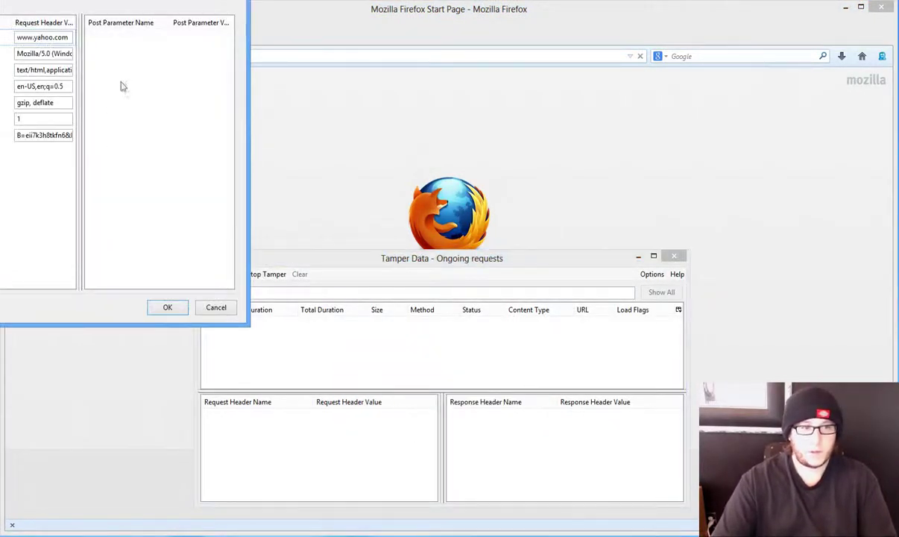
drag(97, 0, 468, 194)
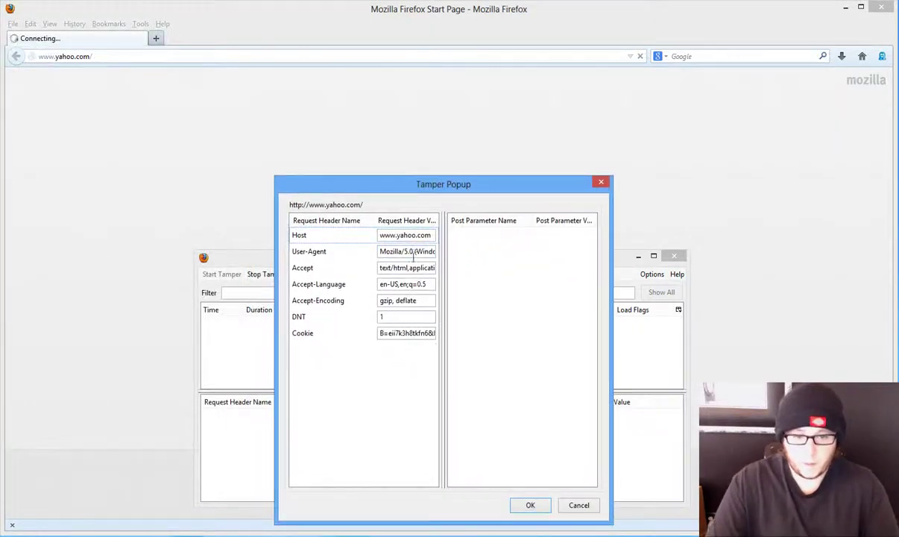
Alter the request's Cookie header by removing the trailing ucs entry and inserting repeated "HI" text right after "B="
drag(397, 236, 422, 235)
click(433, 236)
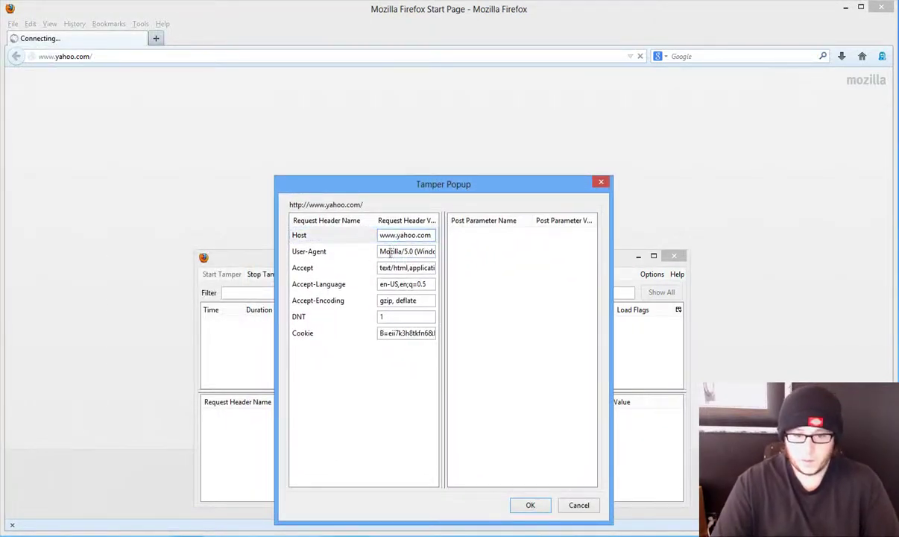
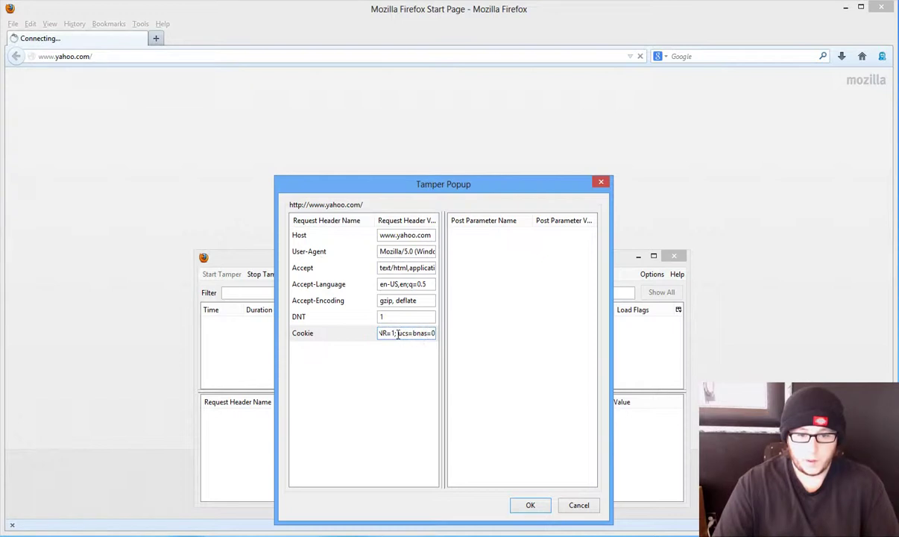
drag(398, 334, 458, 345)
key(End)
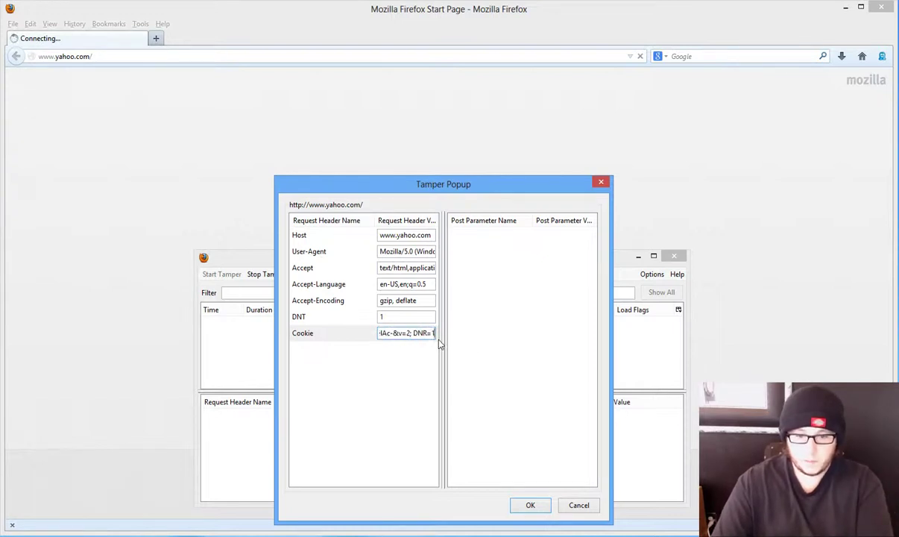
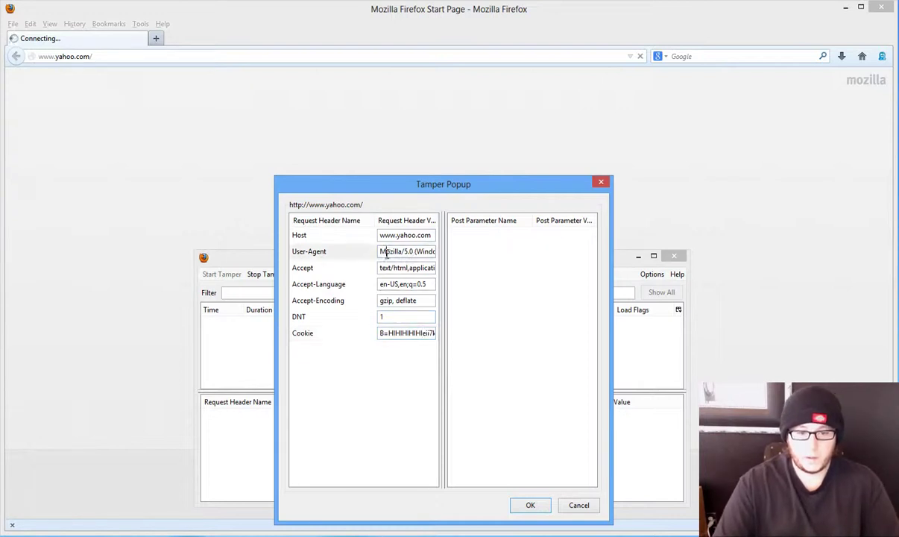
Change the Firefox version number at the end of the User-Agent header to 10
drag(415, 251, 454, 260)
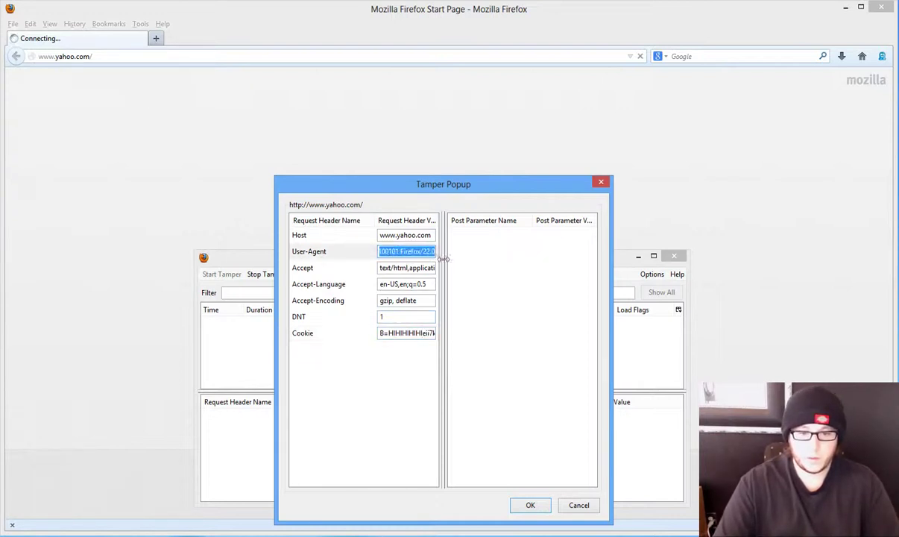
double_click(430, 254)
text(10)
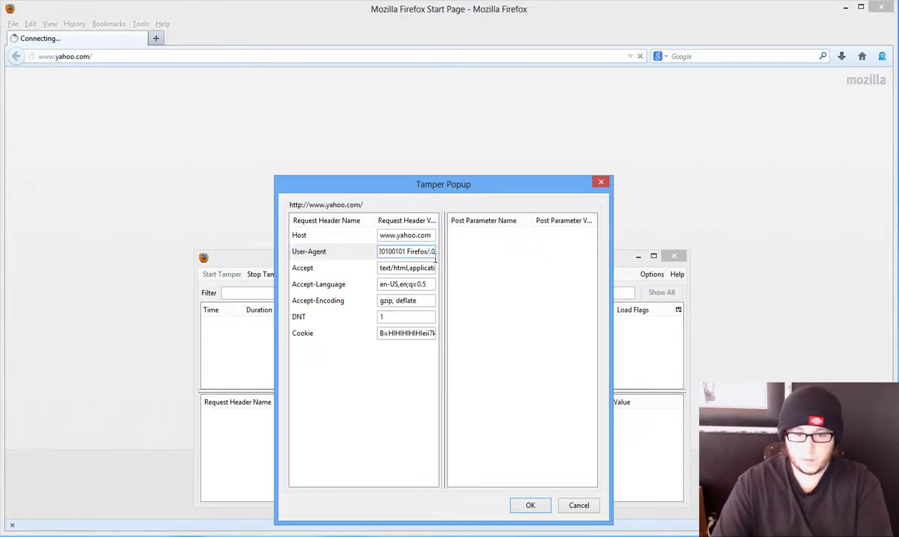
Replace "Windows" in the User-Agent header with "yahooooo" and submit the tampered request
mouse_move(405, 252)
mouse_down()
mouse_move(373, 249)
mouse_move(425, 250)
mouse_move(403, 251)
mouse_up()
click(420, 251)
click(430, 251)
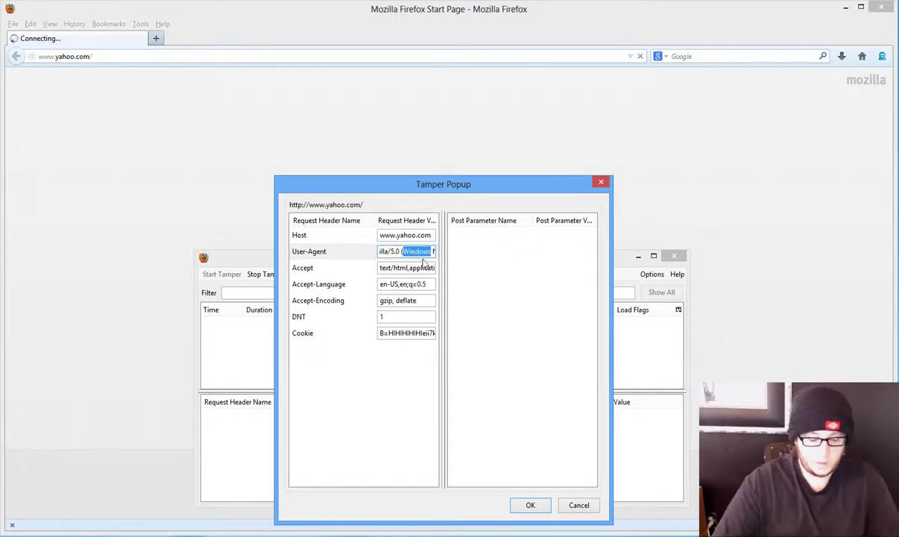
text((yaho)
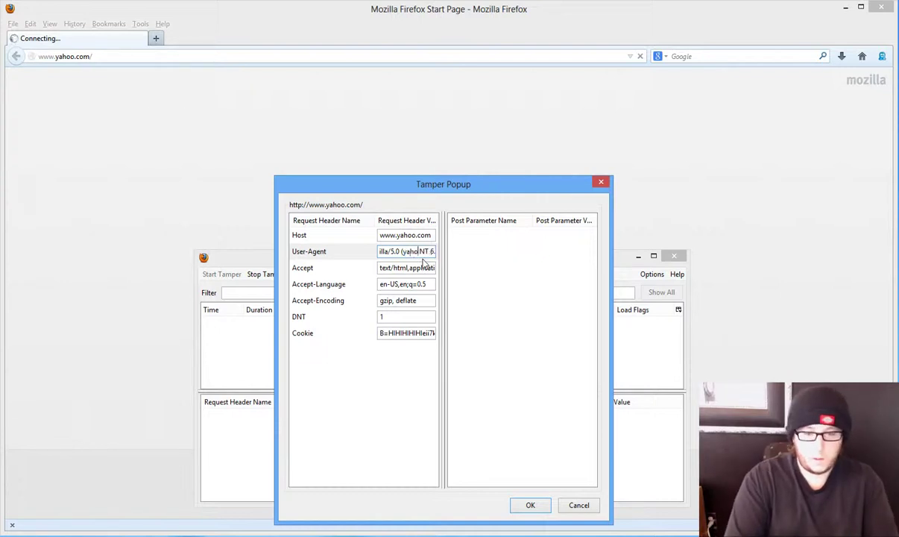
text(oooo)
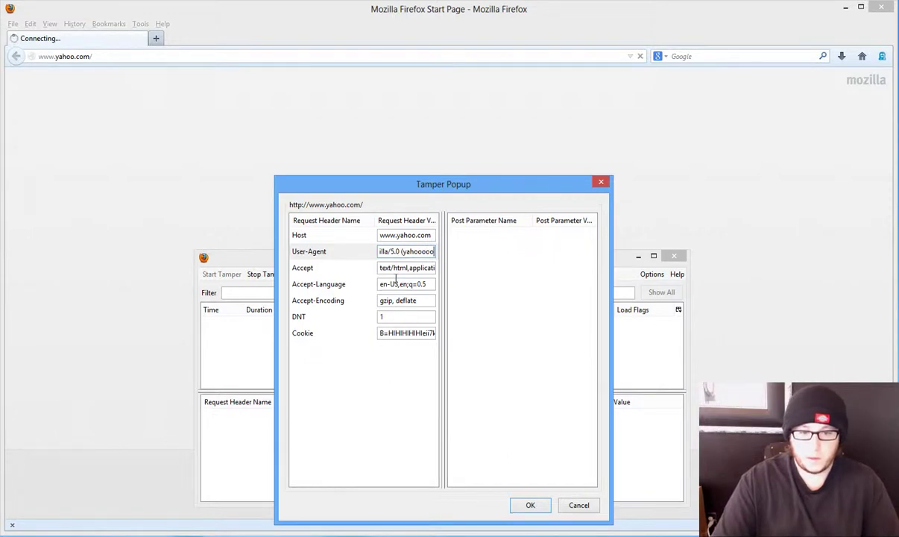
click(530, 505)
click(361, 322)
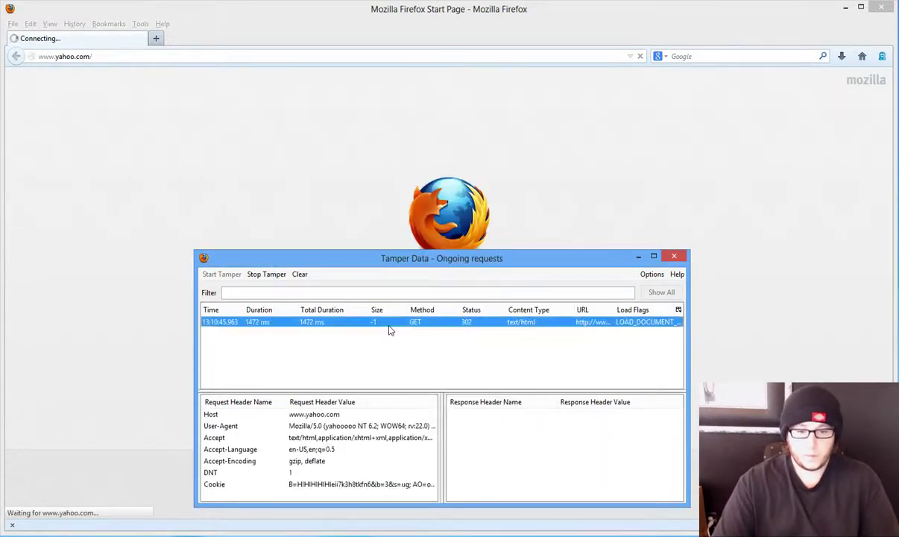
drag(417, 347, 535, 364)
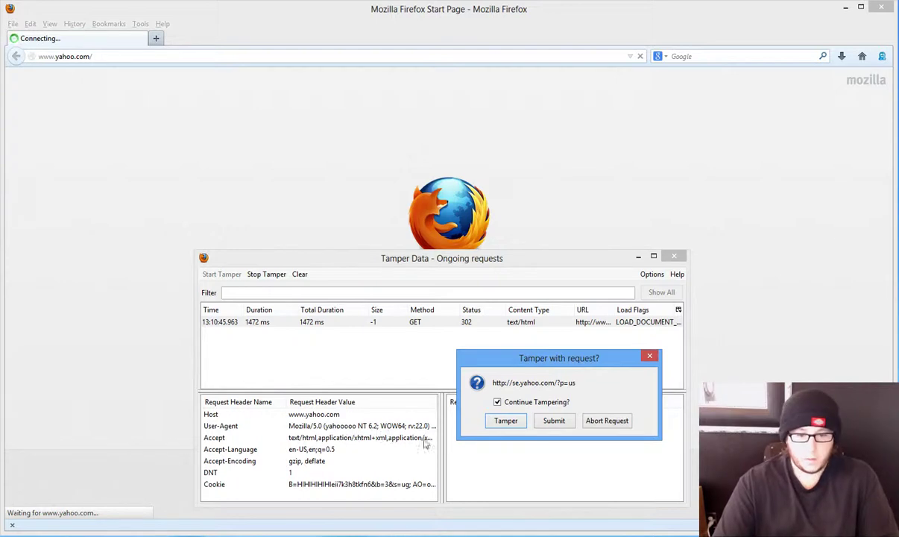
click(506, 420)
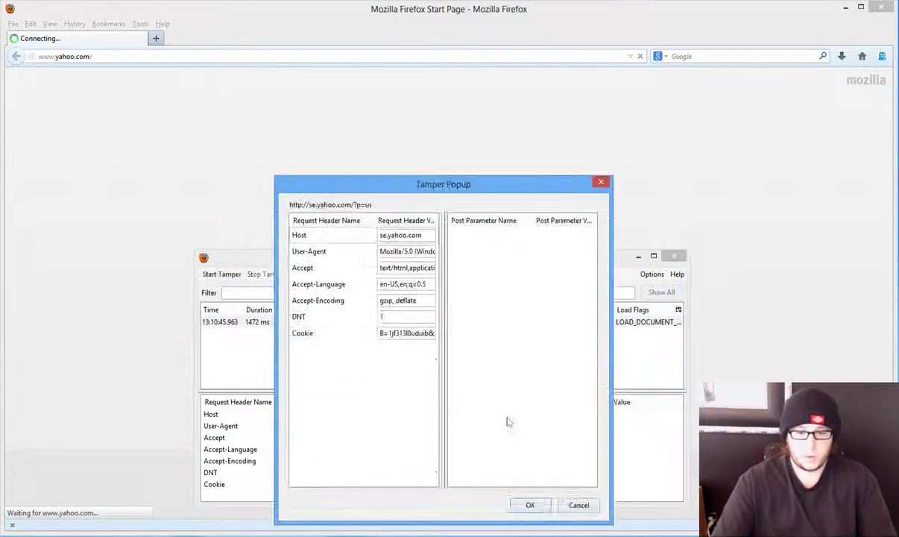
Insert "YAHOOOOO" directly before "Windows" in the se.yahoo.com request's User-Agent header and submit the tampered request
drag(404, 251, 430, 252)
click(400, 244)
click(401, 236)
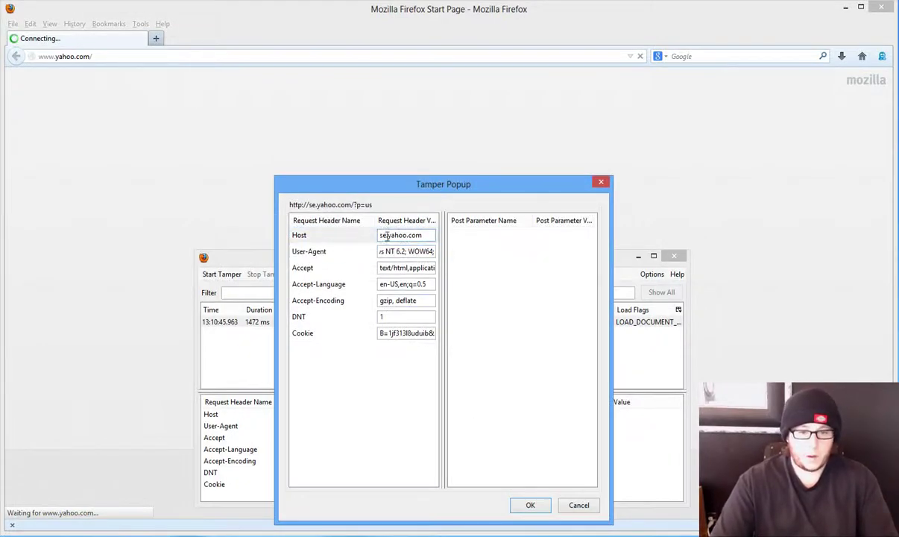
drag(404, 252, 371, 250)
click(413, 251)
text(YAHOO)
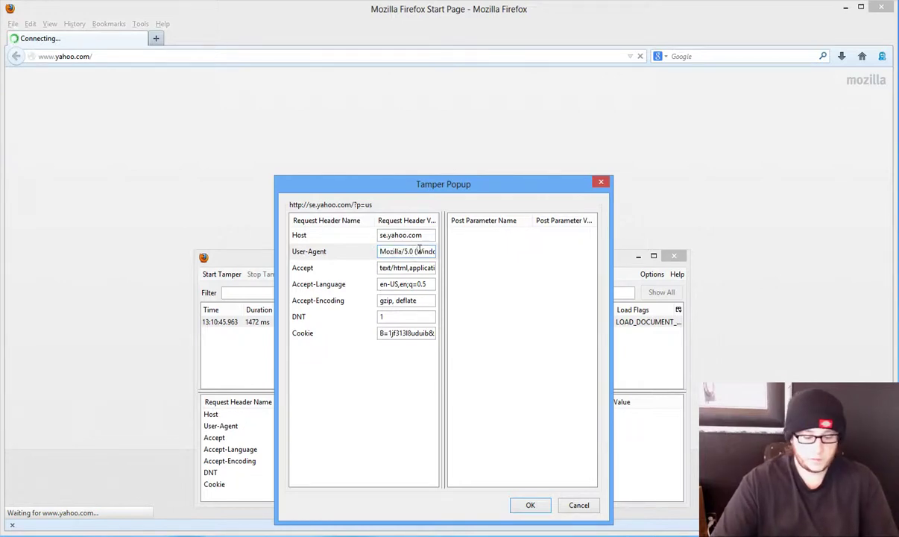
text(OOO)
click(536, 509)
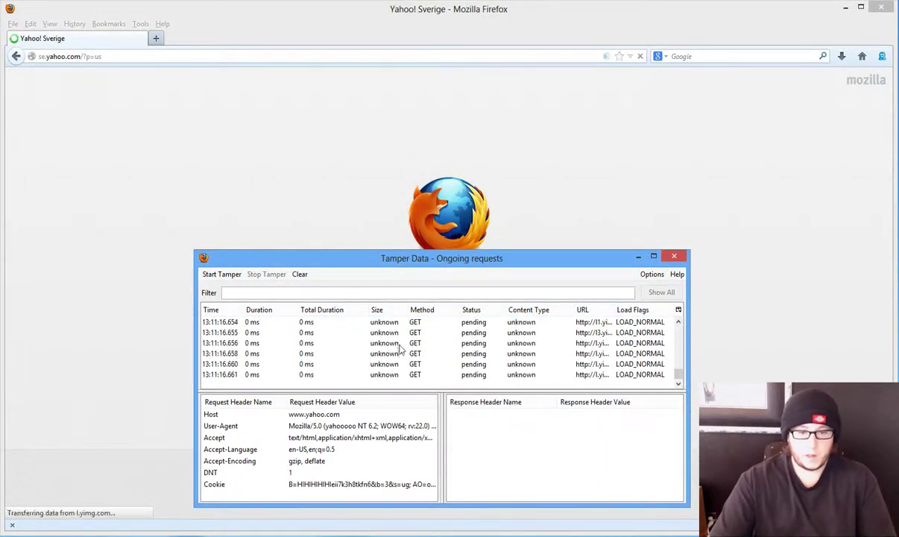
Inspect the request and response headers of several incoming entries while the Yahoo page loads
click(392, 337)
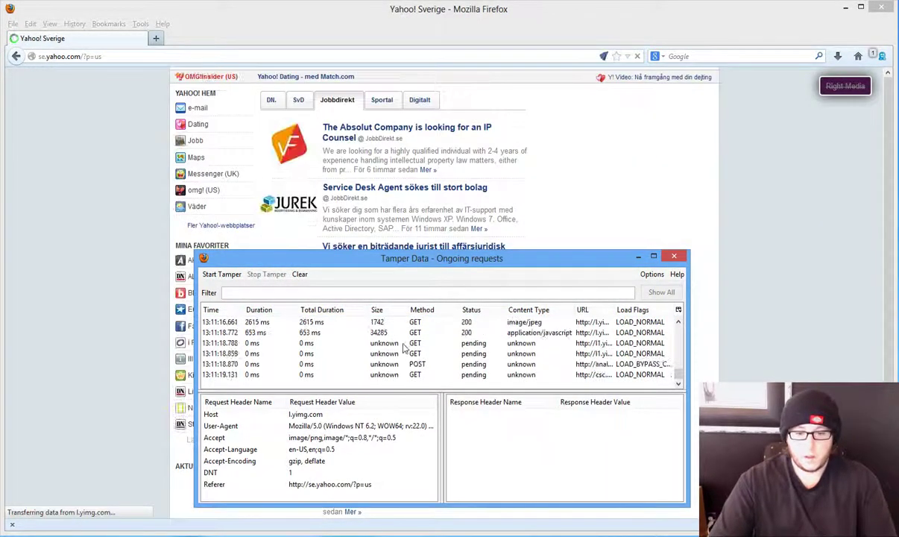
click(408, 354)
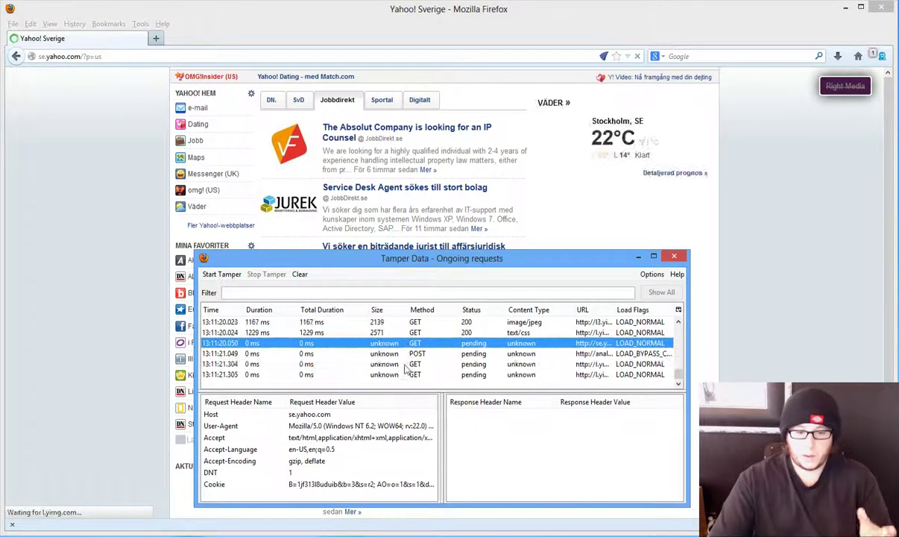
click(331, 374)
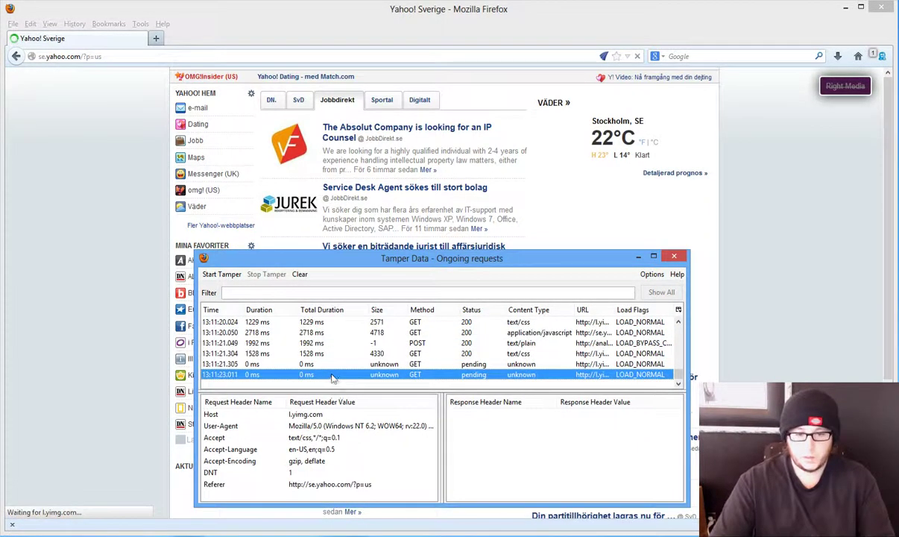
click(349, 356)
click(352, 350)
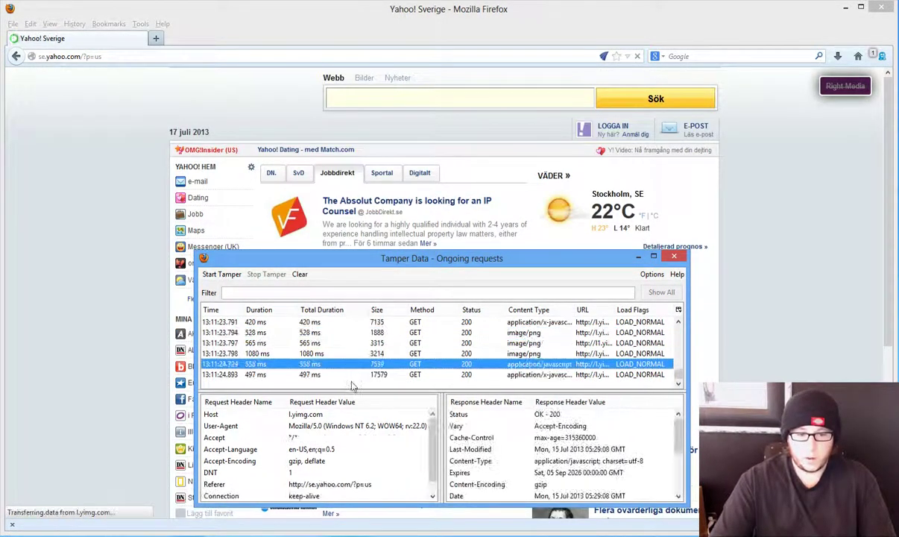
click(363, 374)
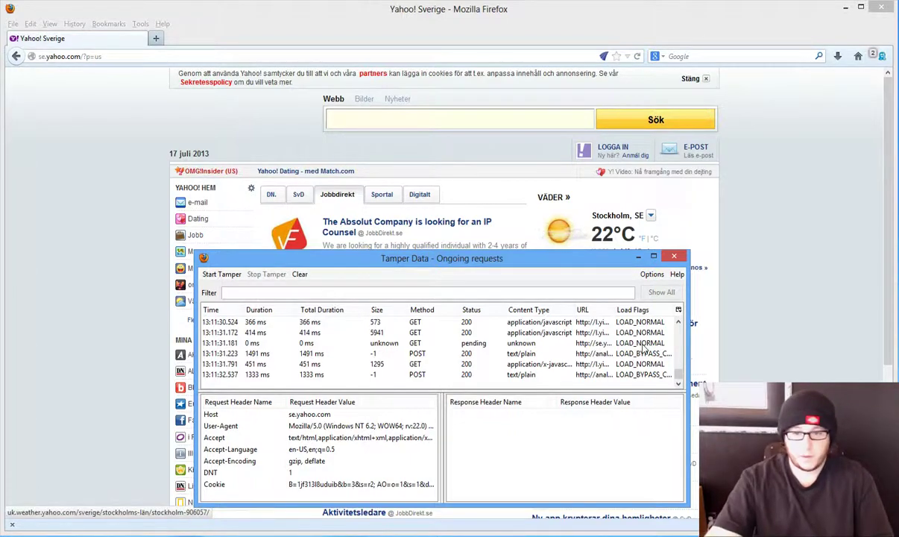
Return to the start of the request log and compare the tampered text/html requests' headers with the following entries
drag(679, 377, 686, 328)
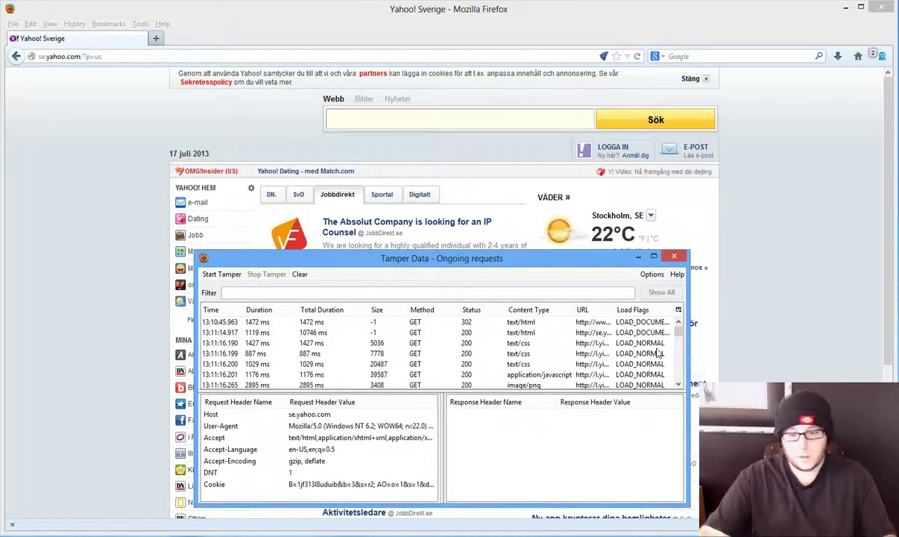
click(544, 323)
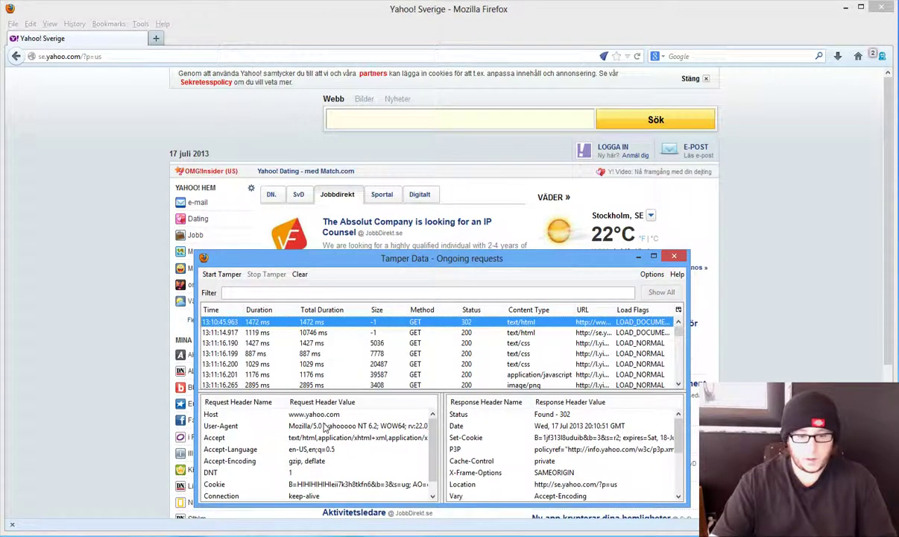
click(326, 333)
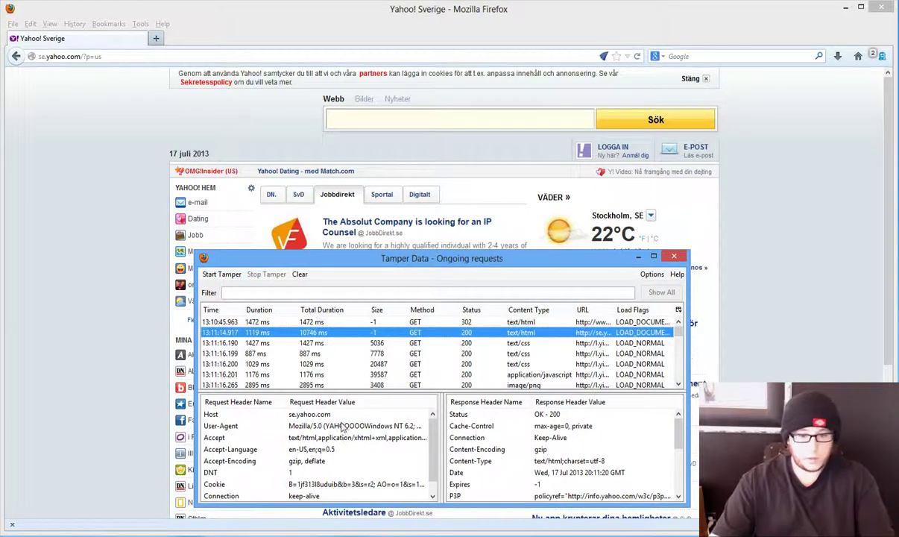
click(322, 343)
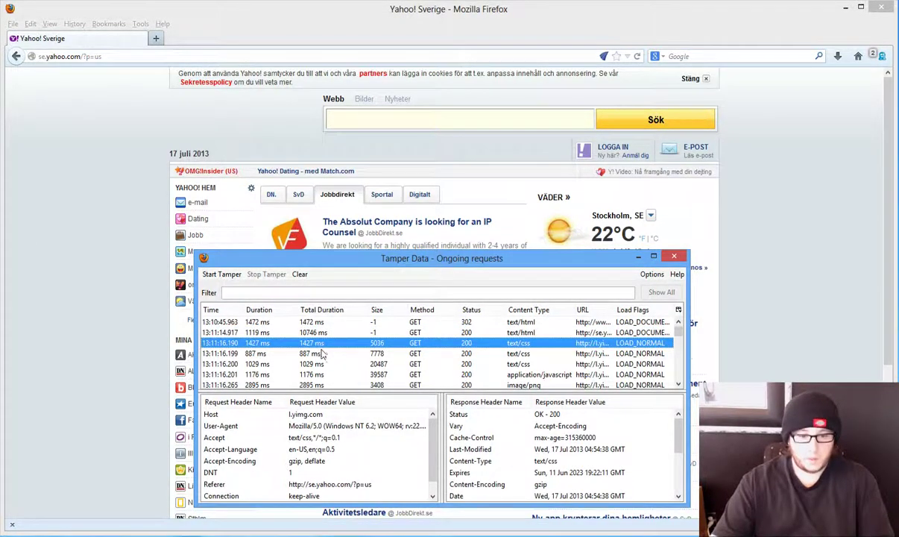
click(328, 364)
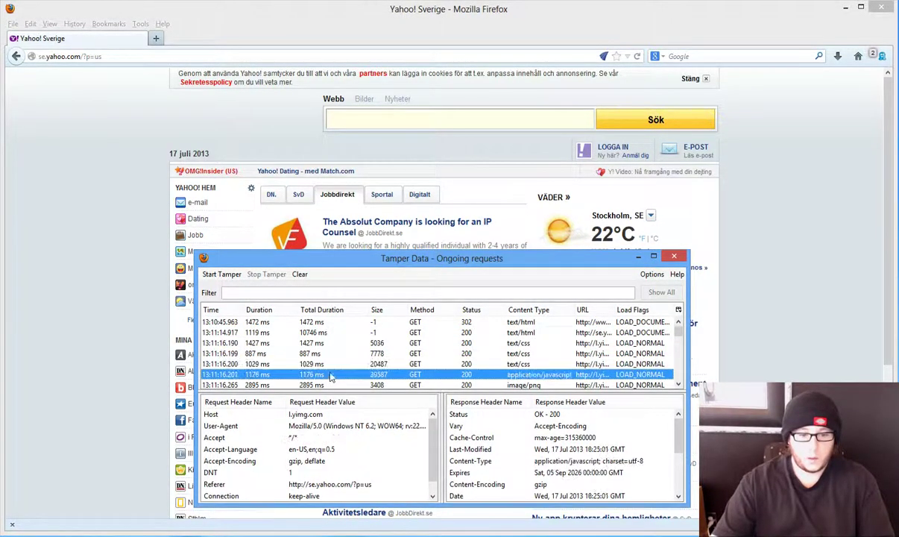
Step down through the request log from the first image/png entry, examining each request's headers, status and content type
click(334, 385)
key(Down)
key(Down)
key(Down)
key(Down)
key(Down)
key(Down)
key(Down)
key(Down)
key(Down)
click(333, 384)
click(333, 385)
click(334, 384)
click(334, 385)
click(333, 385)
click(333, 385)
click(333, 385)
click(333, 385)
click(333, 384)
click(333, 385)
click(333, 385)
click(334, 384)
click(333, 385)
click(333, 385)
click(333, 384)
click(333, 385)
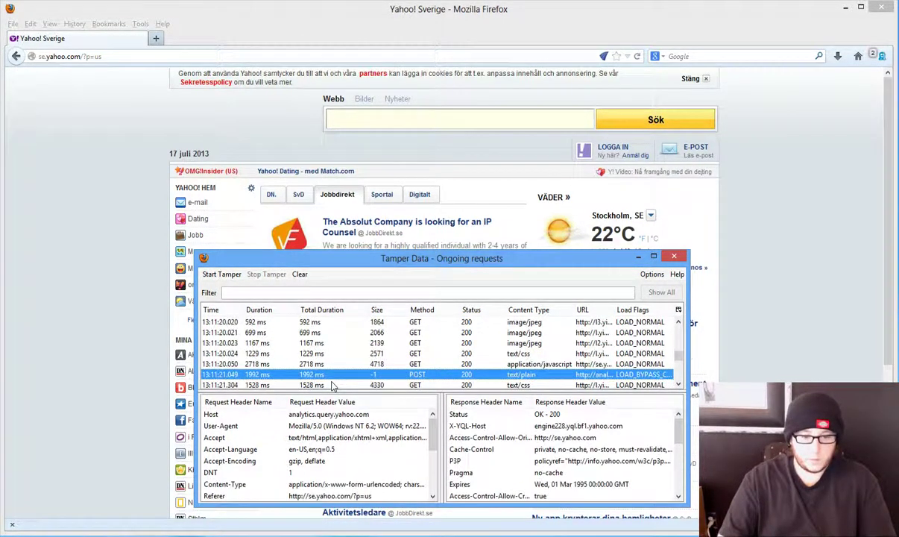
key(Up)
click(333, 385)
click(334, 384)
click(333, 384)
click(333, 384)
click(333, 384)
click(333, 384)
click(333, 384)
click(333, 384)
click(333, 385)
click(333, 385)
click(334, 384)
click(333, 385)
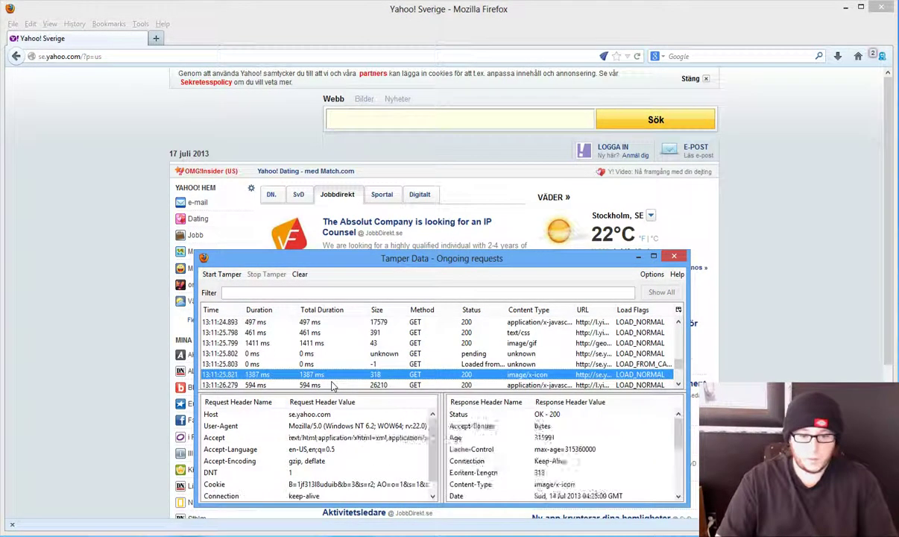
click(334, 385)
click(334, 385)
click(333, 384)
click(333, 384)
click(333, 385)
click(333, 385)
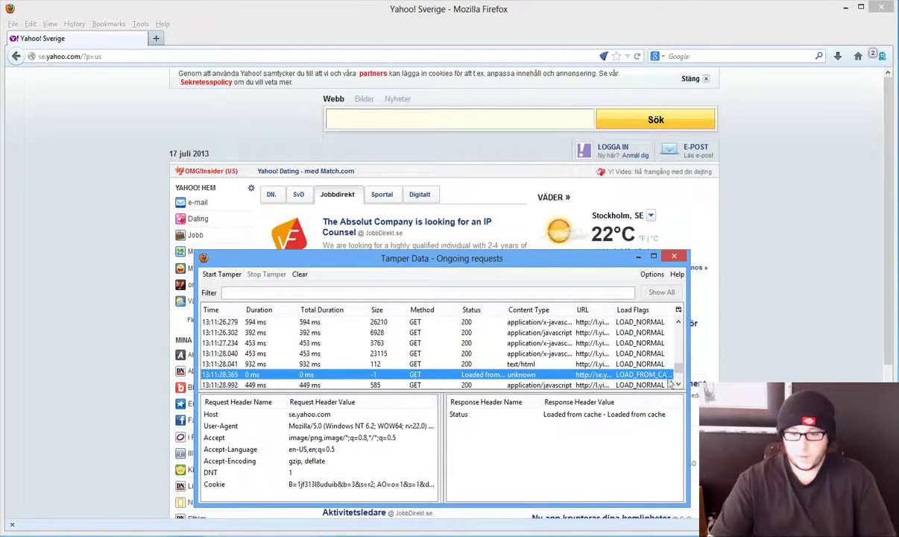
scroll(641, 350, up, 10)
click(498, 322)
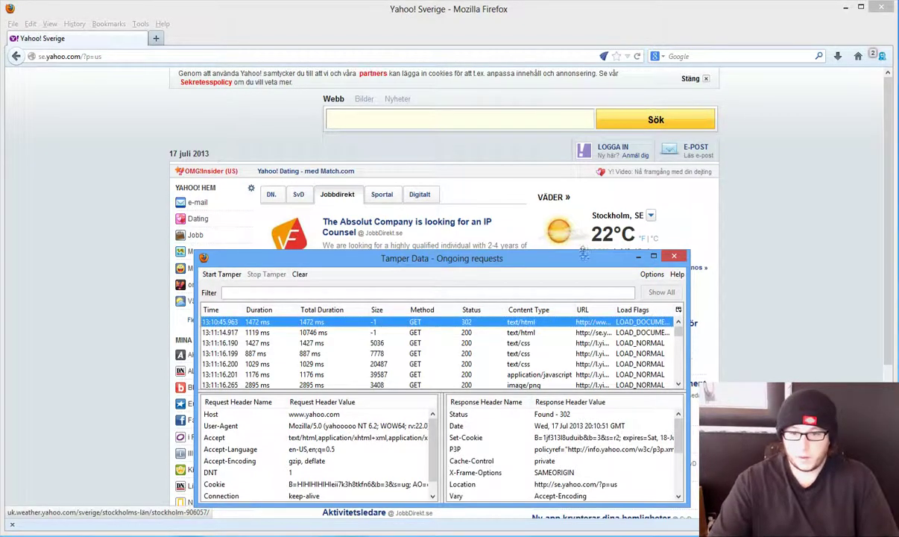
drag(551, 258, 496, 158)
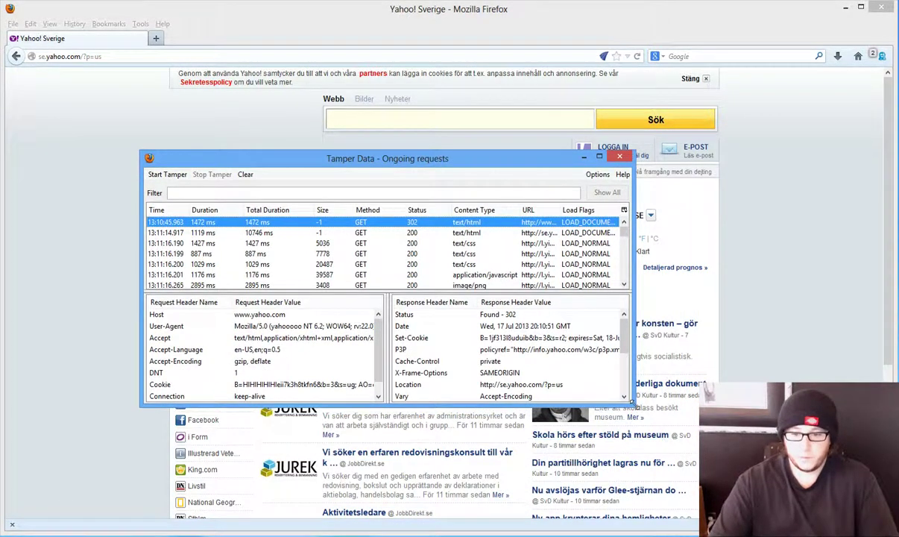
drag(631, 403, 705, 530)
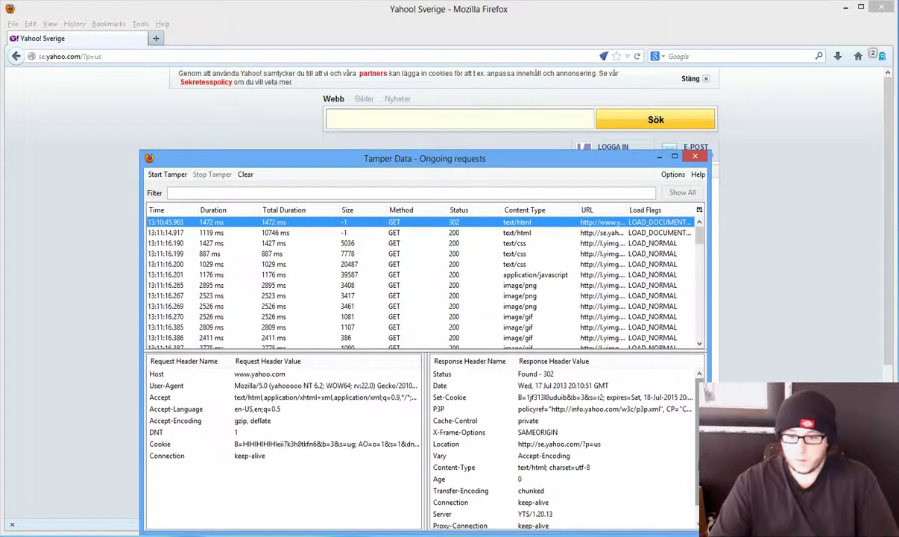
View the decoded details of the first response's Set-Cookie header, select its B entry, and close the details
click(697, 520)
click(597, 387)
right_click(597, 387)
click(637, 398)
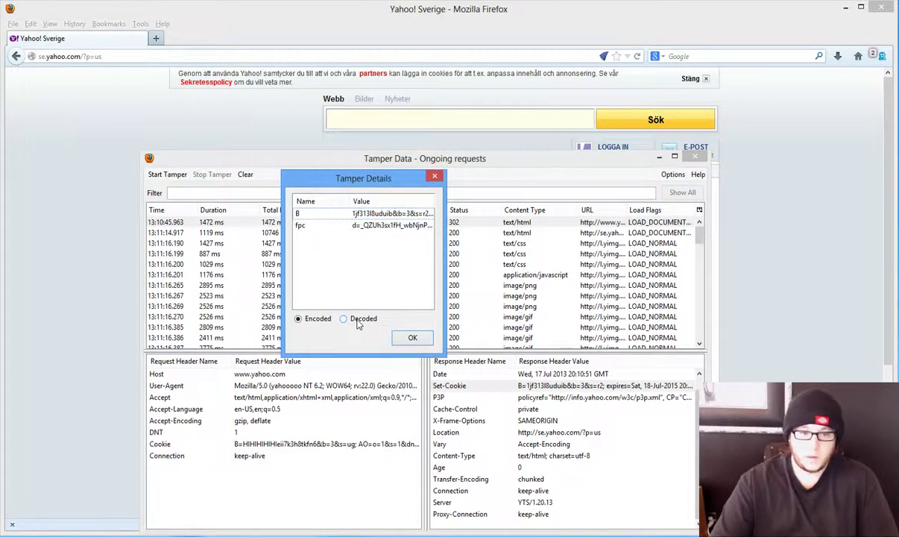
click(369, 213)
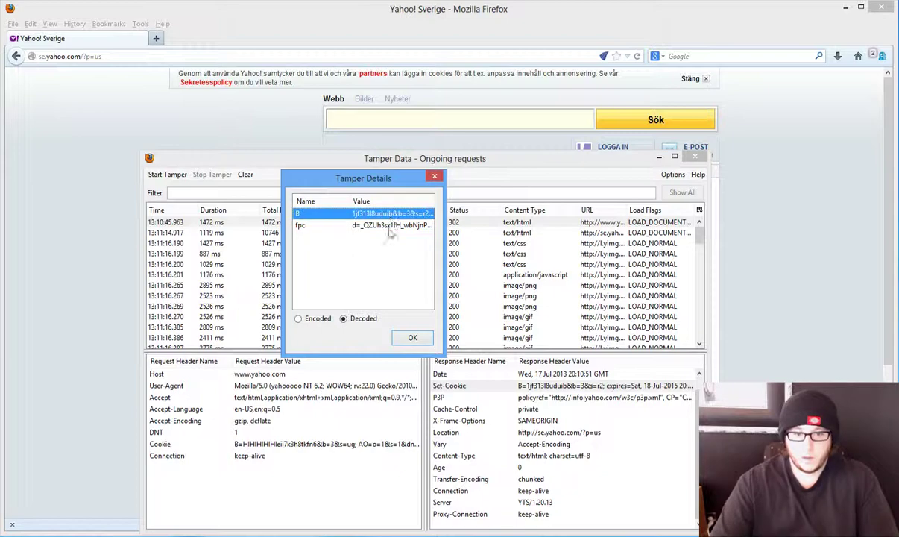
click(411, 337)
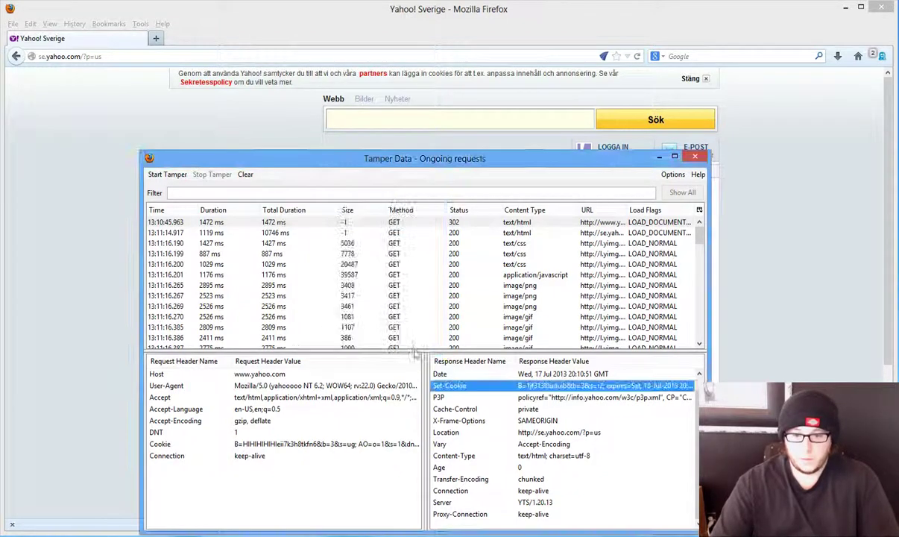
Go through the response headers from Set-Cookie down to Vary, then examine the altered User-Agent request header
key(Down)
key(Down)
key(Down)
key(Down)
key(Down)
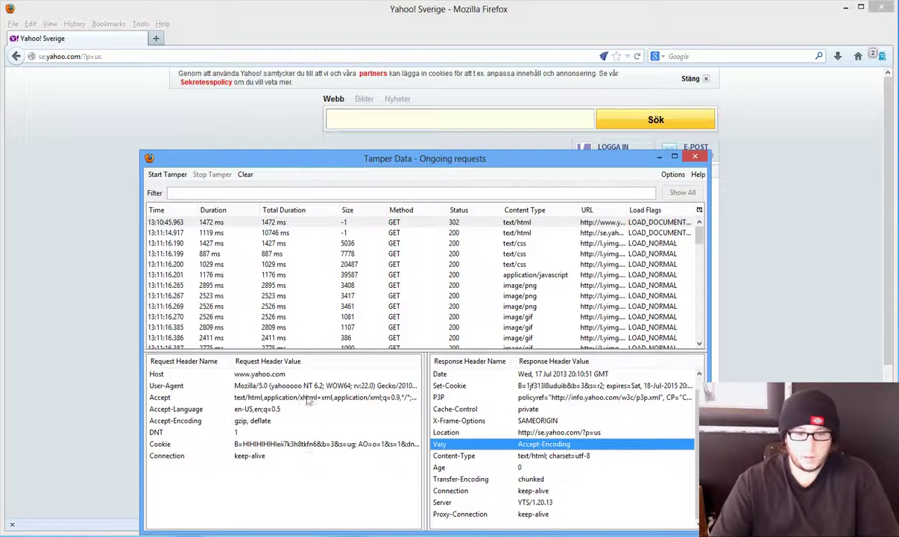
click(229, 385)
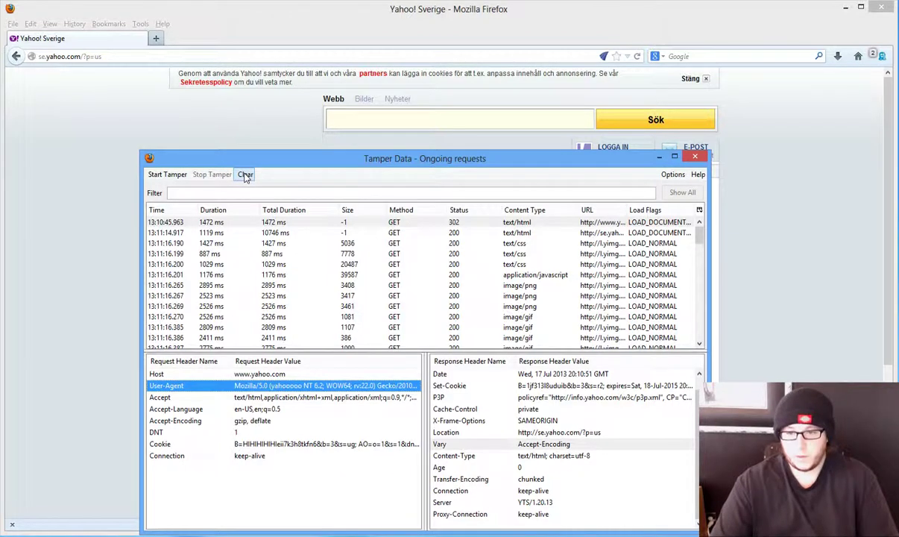
Look over the Tamper Data options and close them without making changes
click(672, 173)
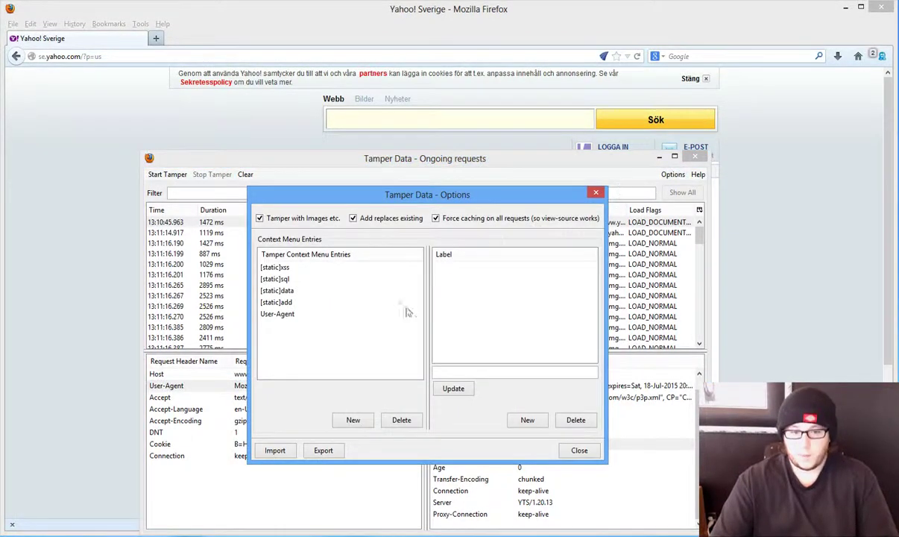
click(594, 453)
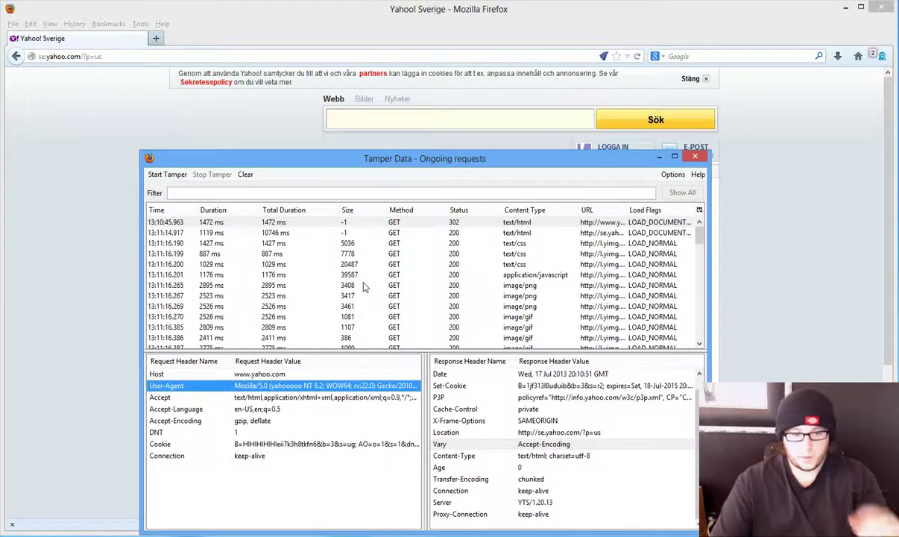
Examine the JavaScript response's Content-Type header and the Via header of the 3461-byte image/png response
click(342, 265)
click(335, 276)
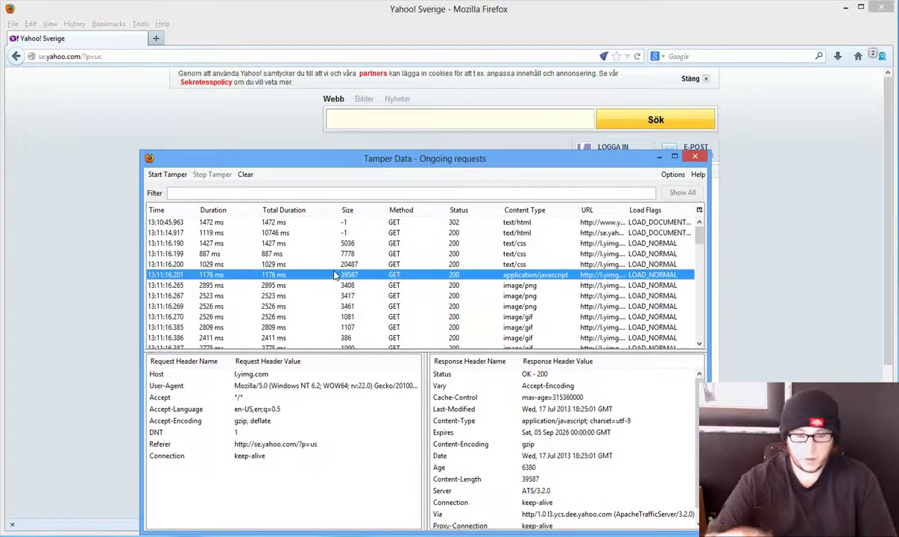
click(606, 422)
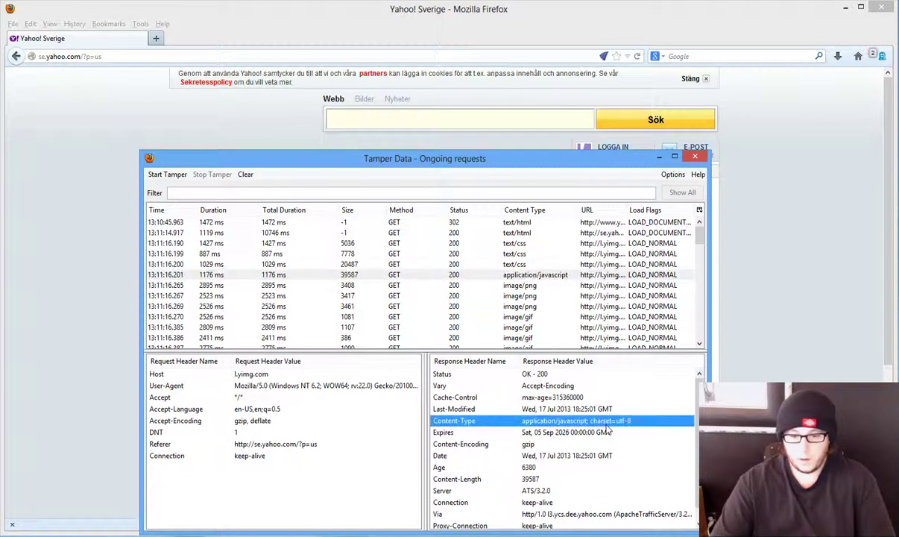
click(521, 304)
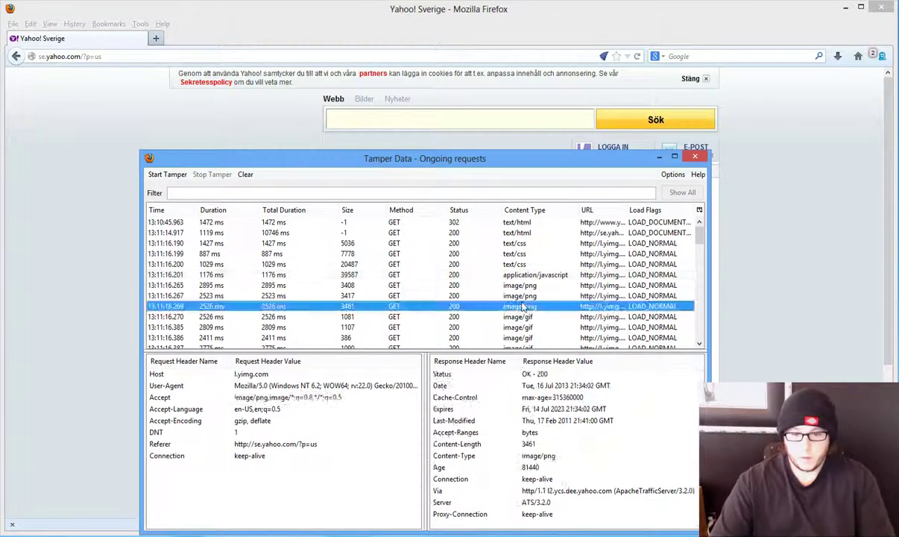
click(567, 445)
click(567, 483)
click(575, 491)
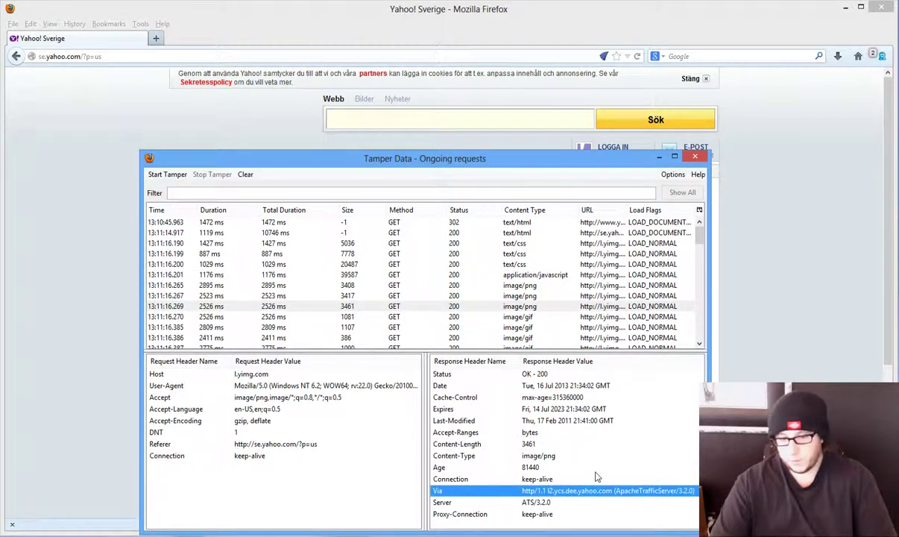
Compare the headers of the logged image, JavaScript, CSS and HTML requests, ending on the 3417-byte image/png entry
click(528, 327)
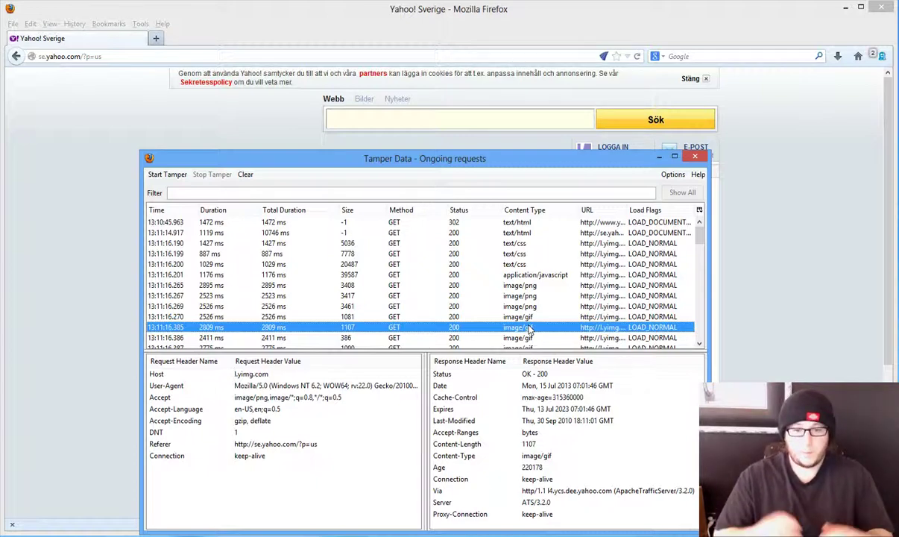
click(529, 273)
click(541, 286)
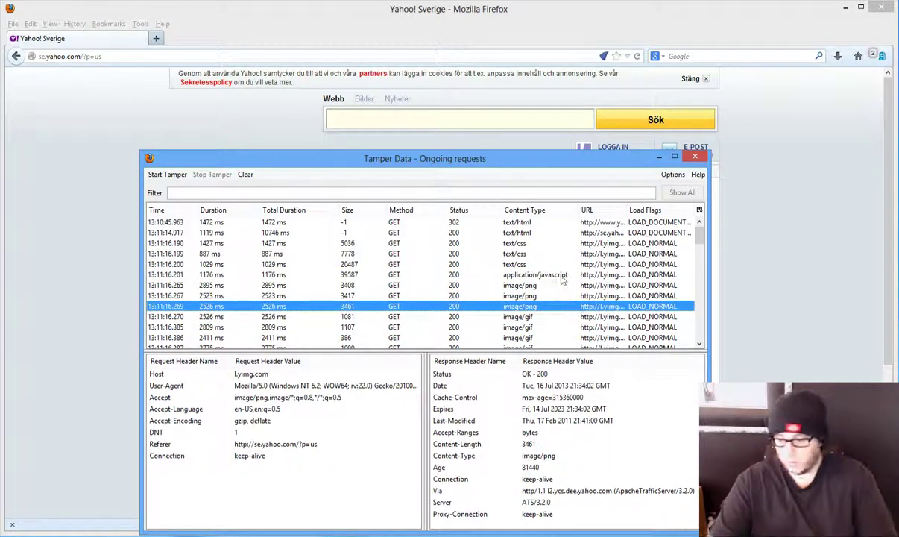
click(530, 263)
click(522, 254)
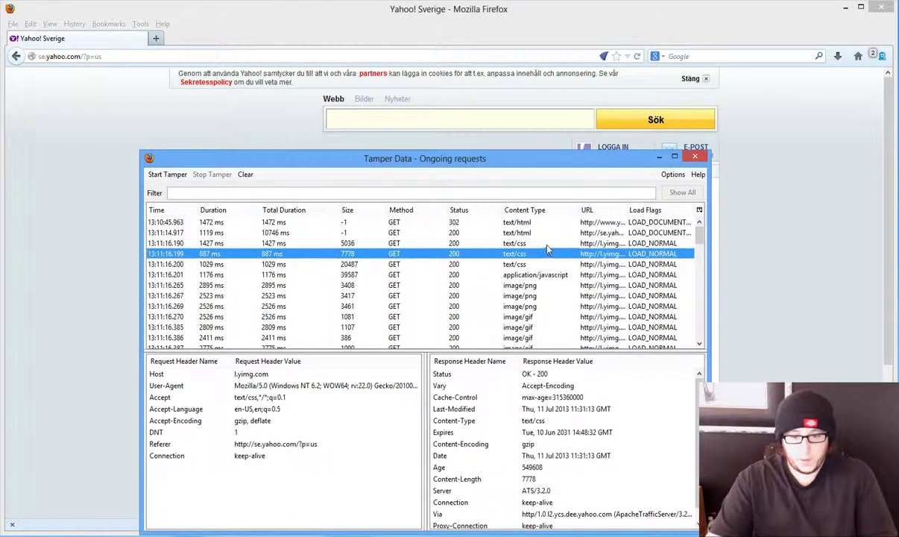
click(516, 243)
click(537, 233)
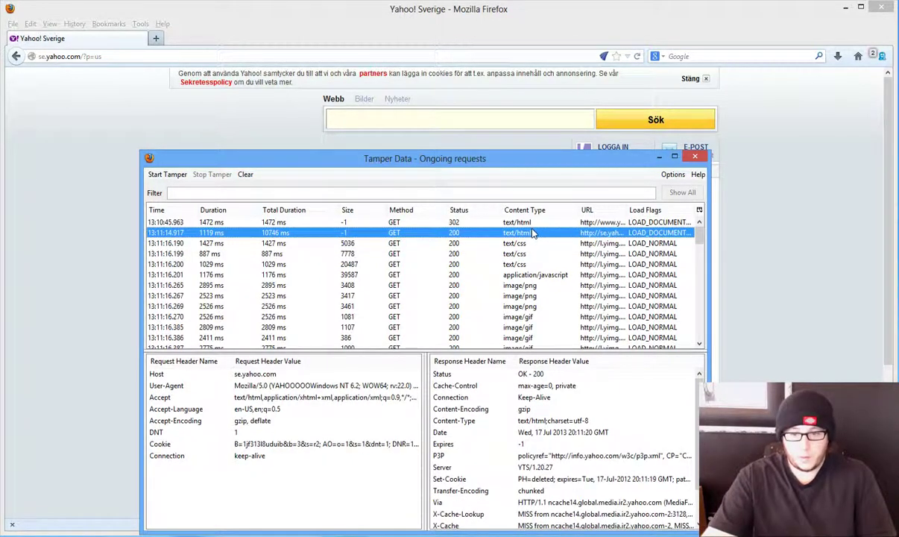
click(548, 223)
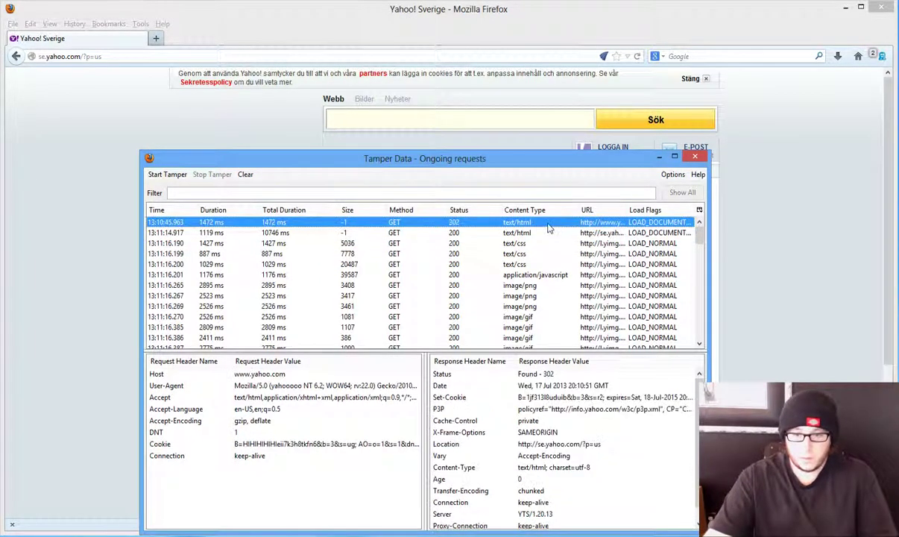
click(544, 286)
click(549, 275)
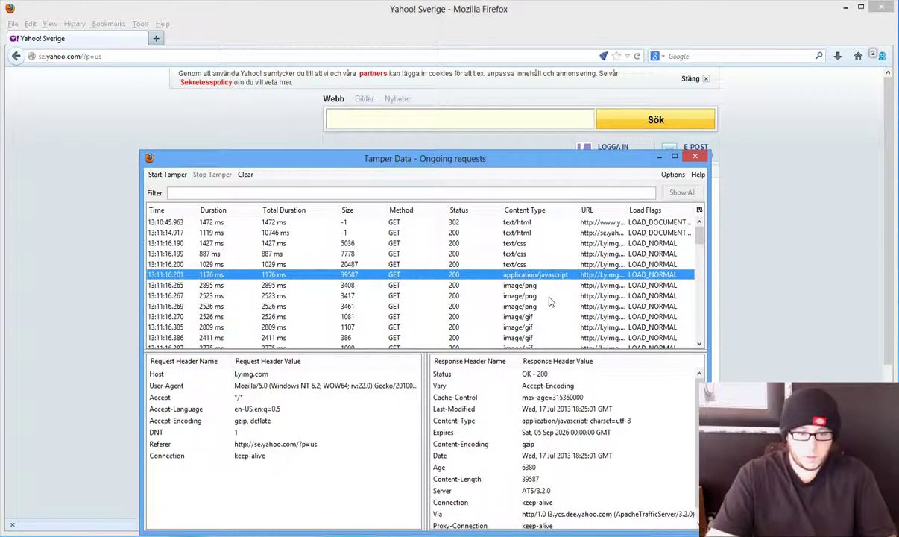
click(550, 296)
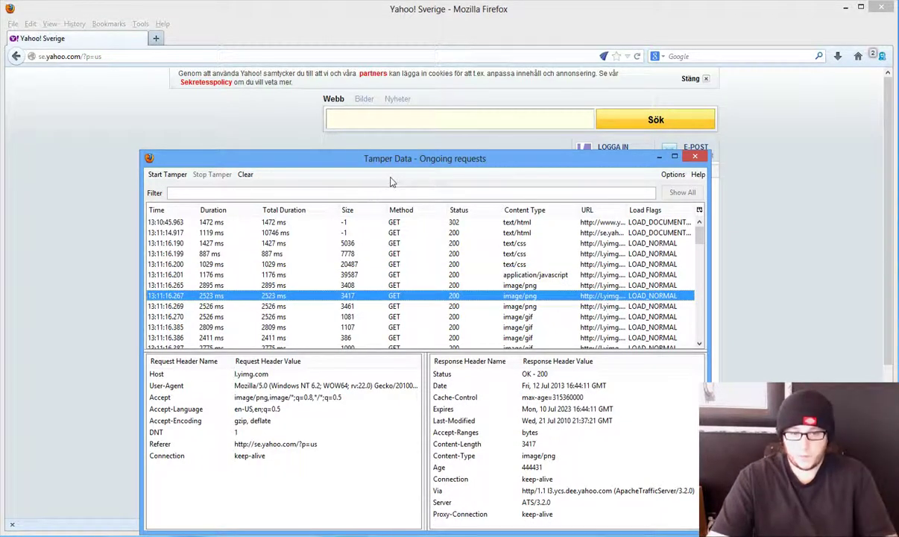